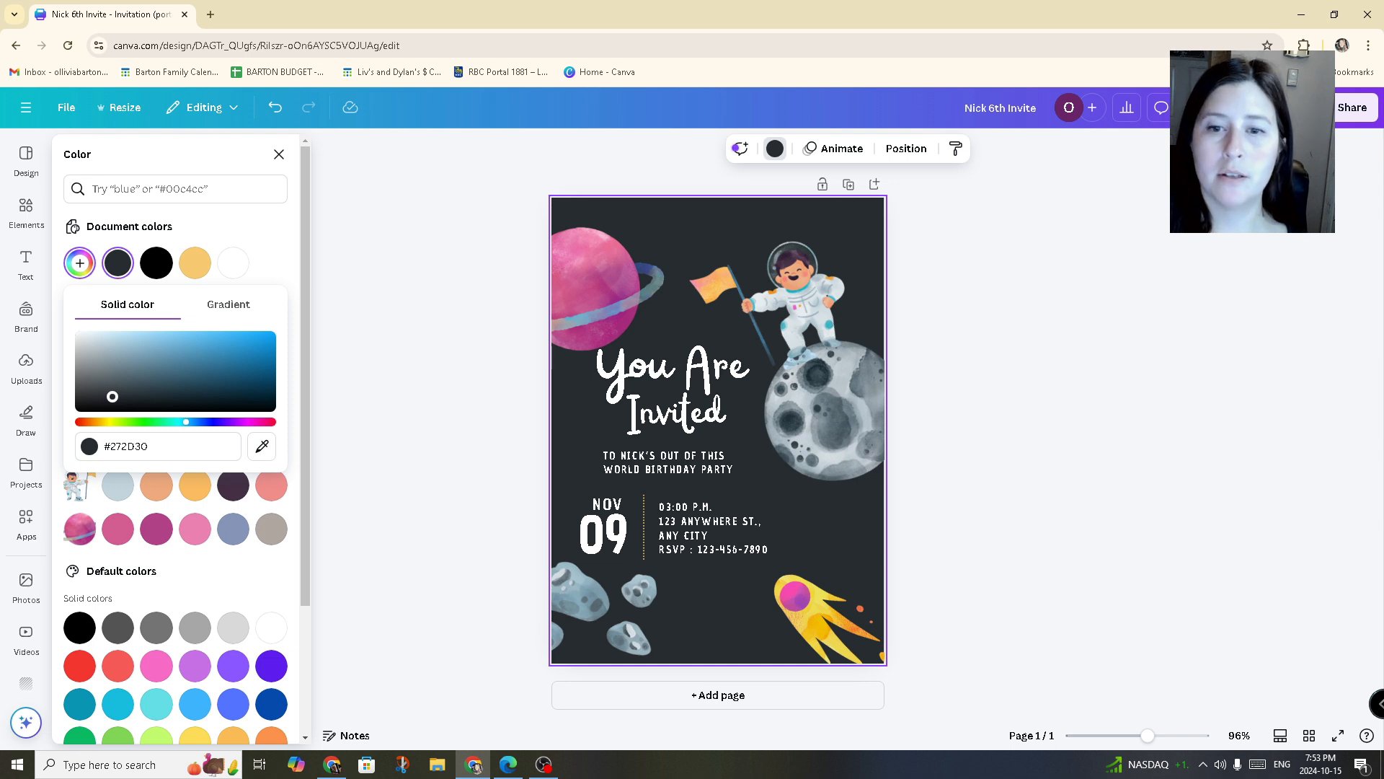
Lighten the invitation's background color to the dark blue-grey #2D3539.
{"action": "left_click_drag", "start_coordinate": [112, 397], "coordinate": [114, 391]}
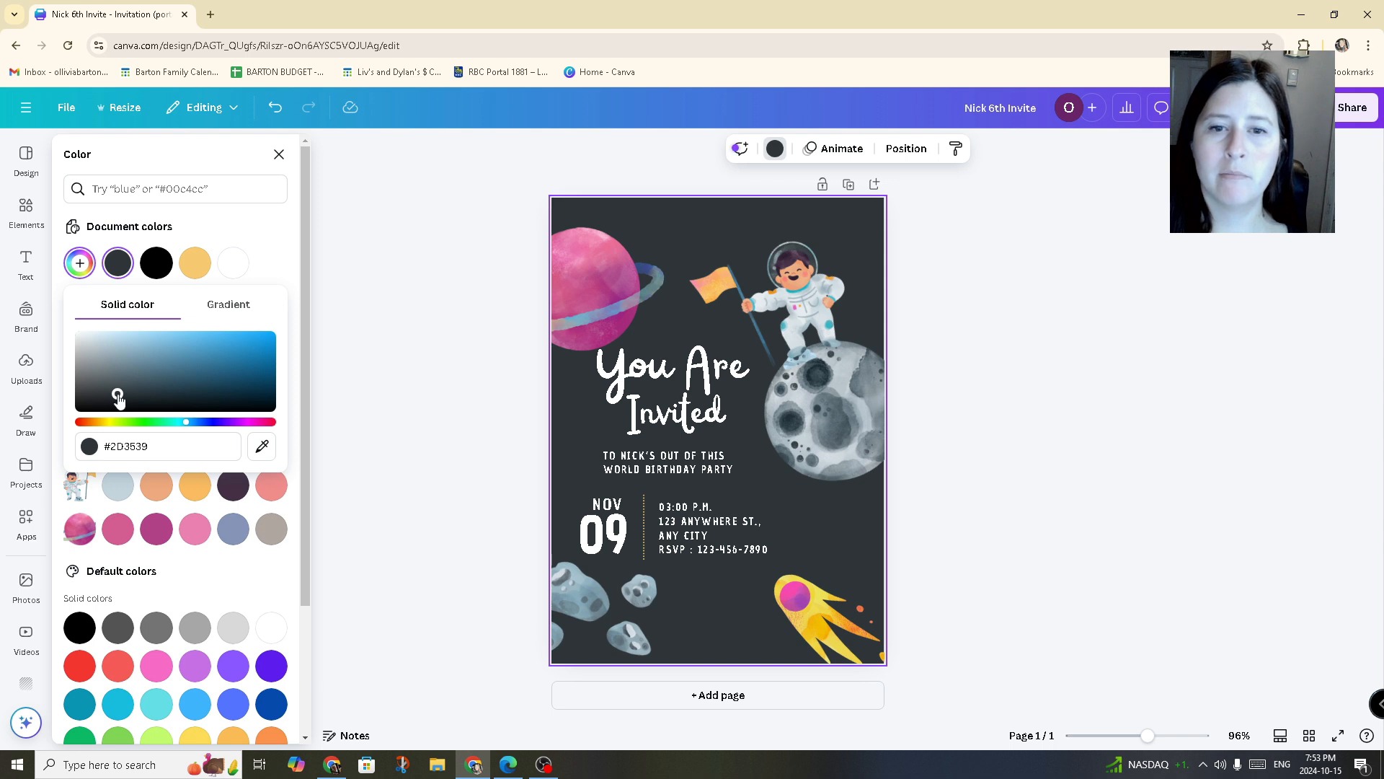
{"action": "left_click", "coordinate": [1101, 315]}
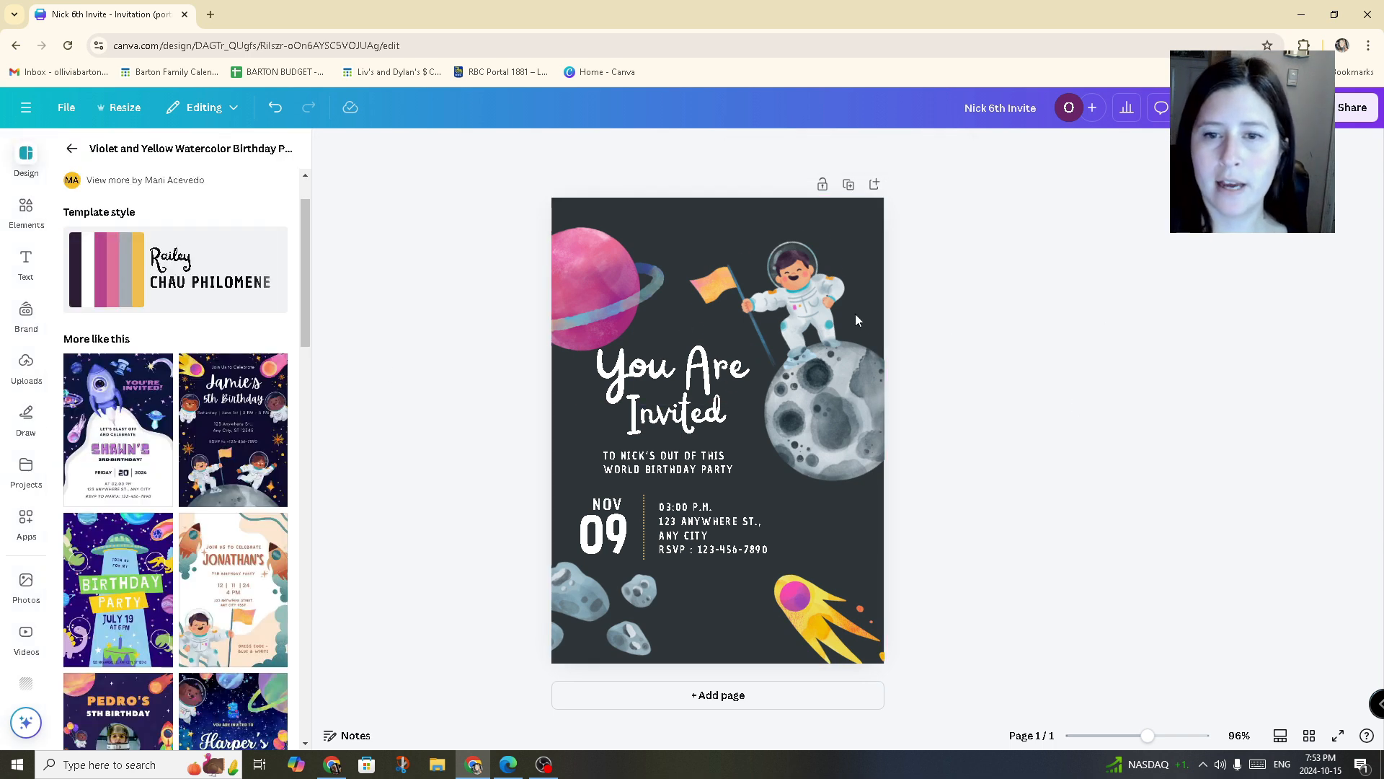
Move the astronaut and the moon together slightly upward on the invitation.
{"action": "left_click", "coordinate": [794, 298]}
{"action": "left_click", "coordinate": [835, 412], "text": "shift"}
{"action": "left_click_drag", "start_coordinate": [835, 416], "coordinate": [839, 391]}
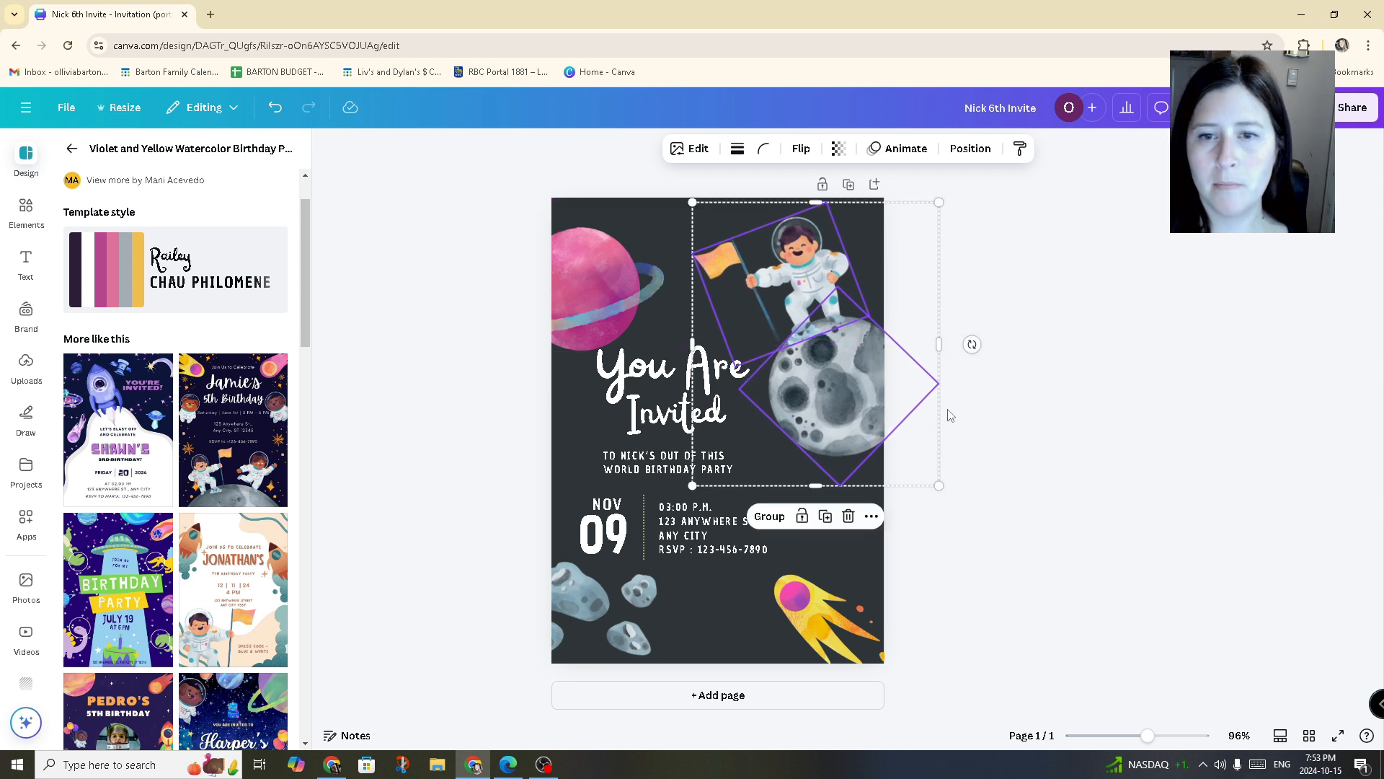
{"action": "left_click", "coordinate": [1081, 257]}
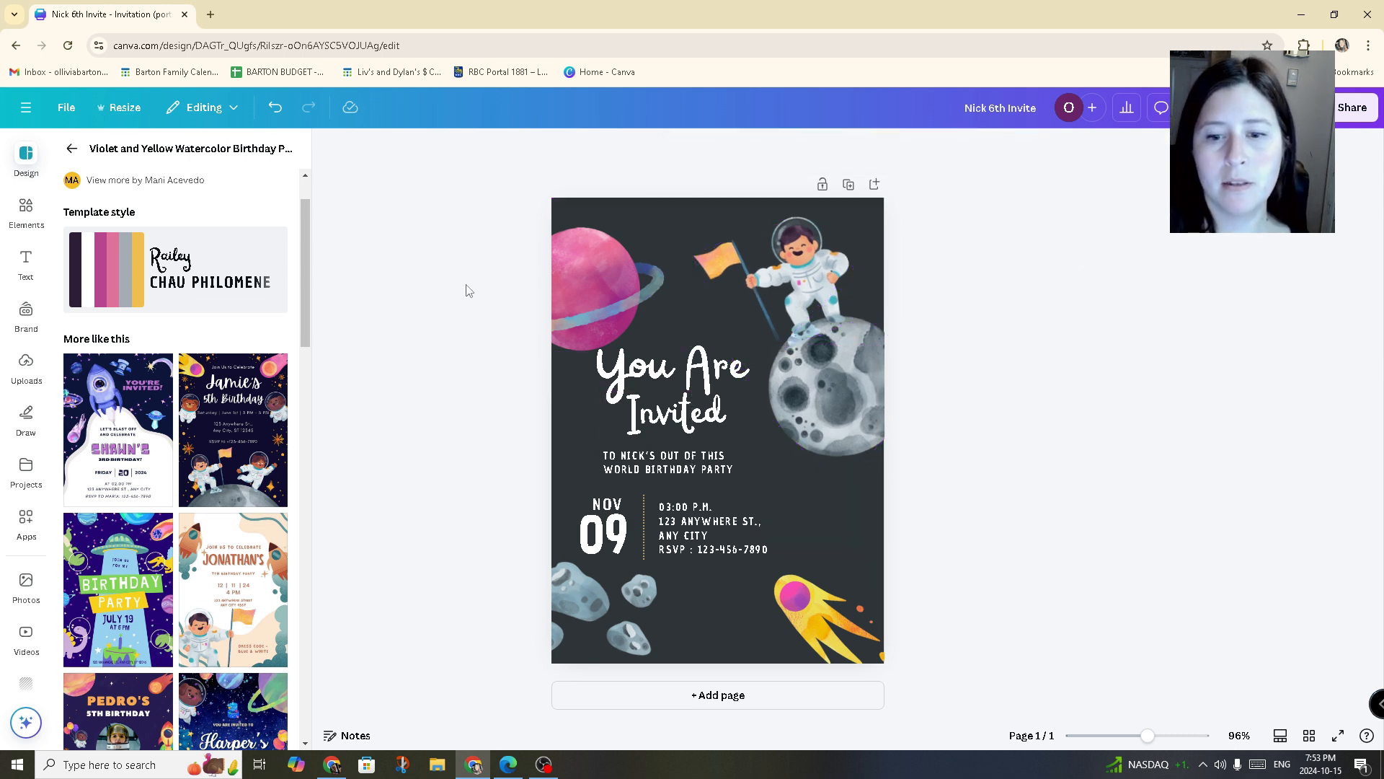
Delete the yellow comet and the pink ringed planet from the invitation.
{"action": "left_click", "coordinate": [816, 621]}
{"action": "key", "text": "Delete"}
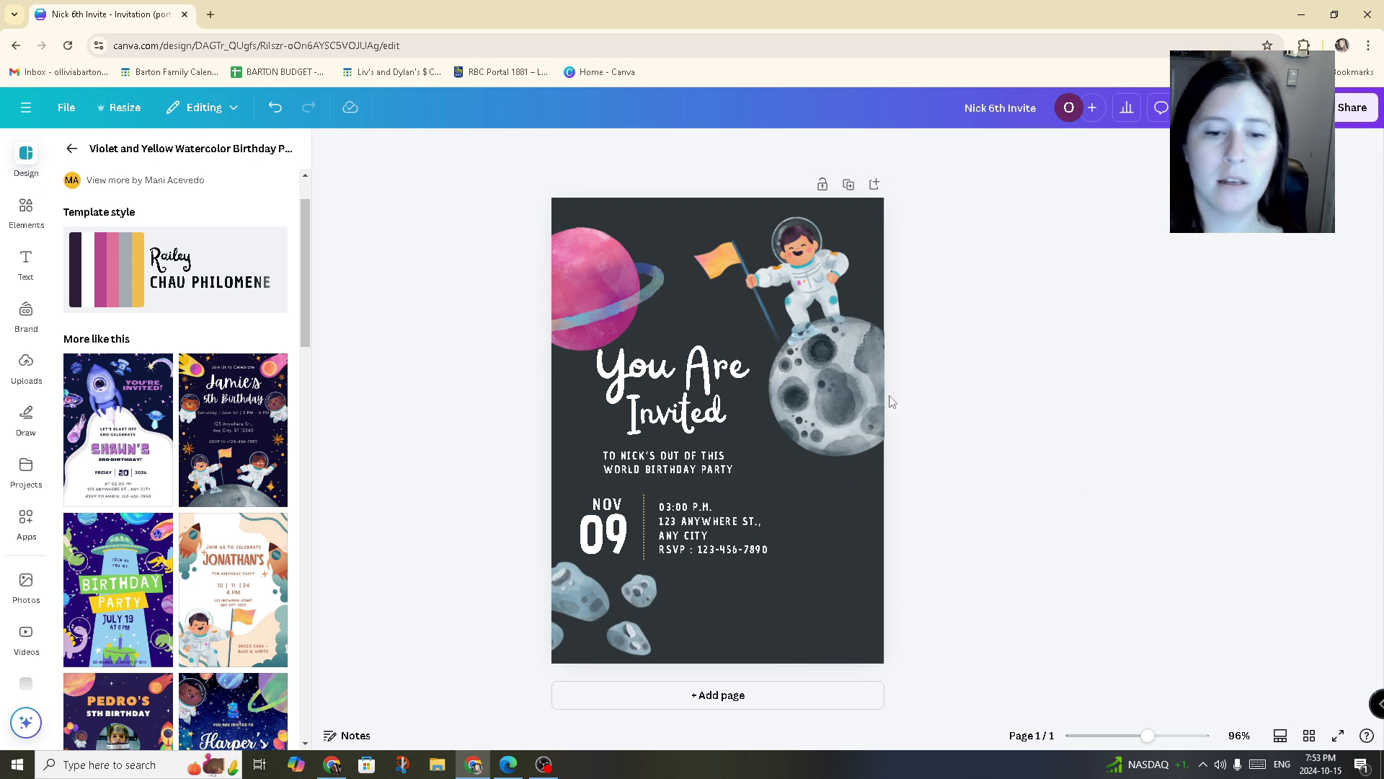
{"action": "left_click", "coordinate": [599, 288]}
{"action": "key", "text": "Delete"}
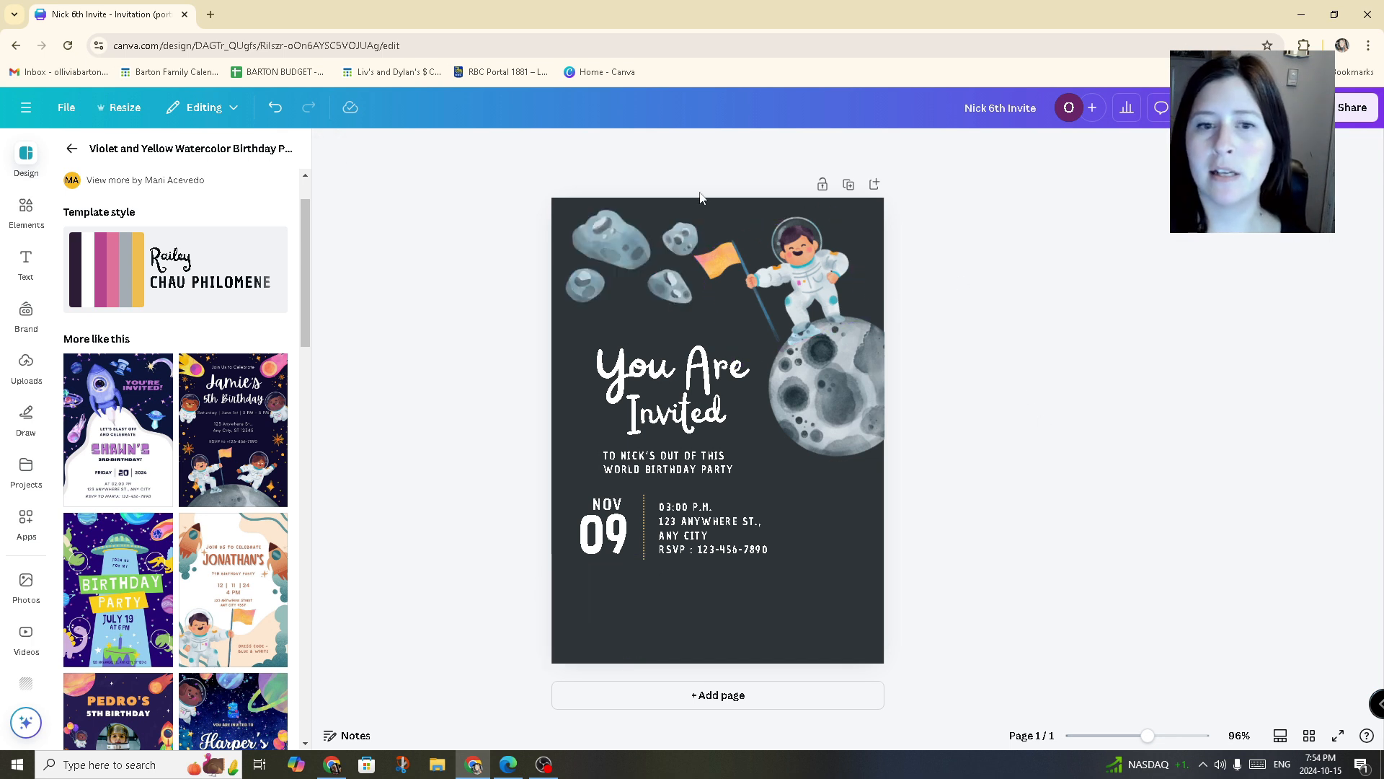
Use the asteroid graphic's info options to show more graphics like it.
{"action": "left_click", "coordinate": [647, 252]}
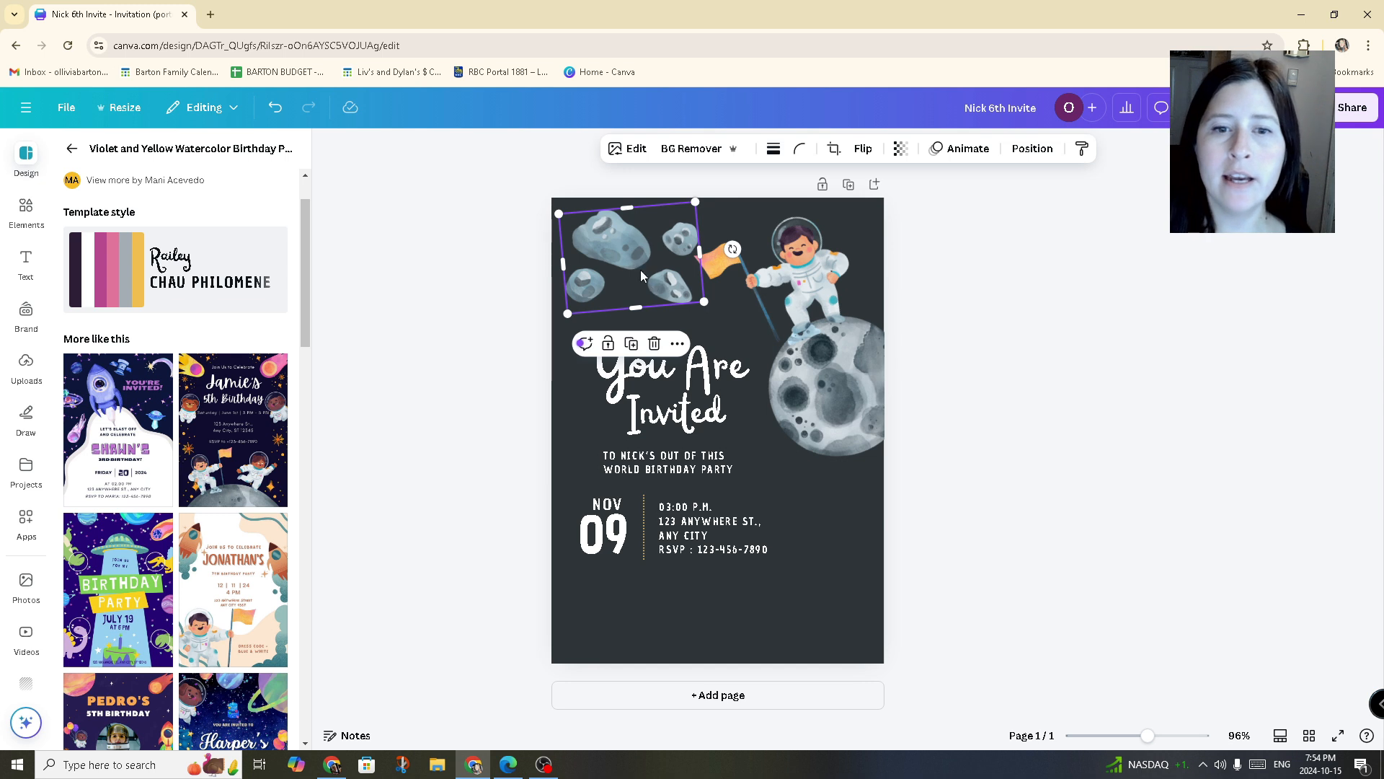
{"action": "left_click", "coordinate": [677, 343]}
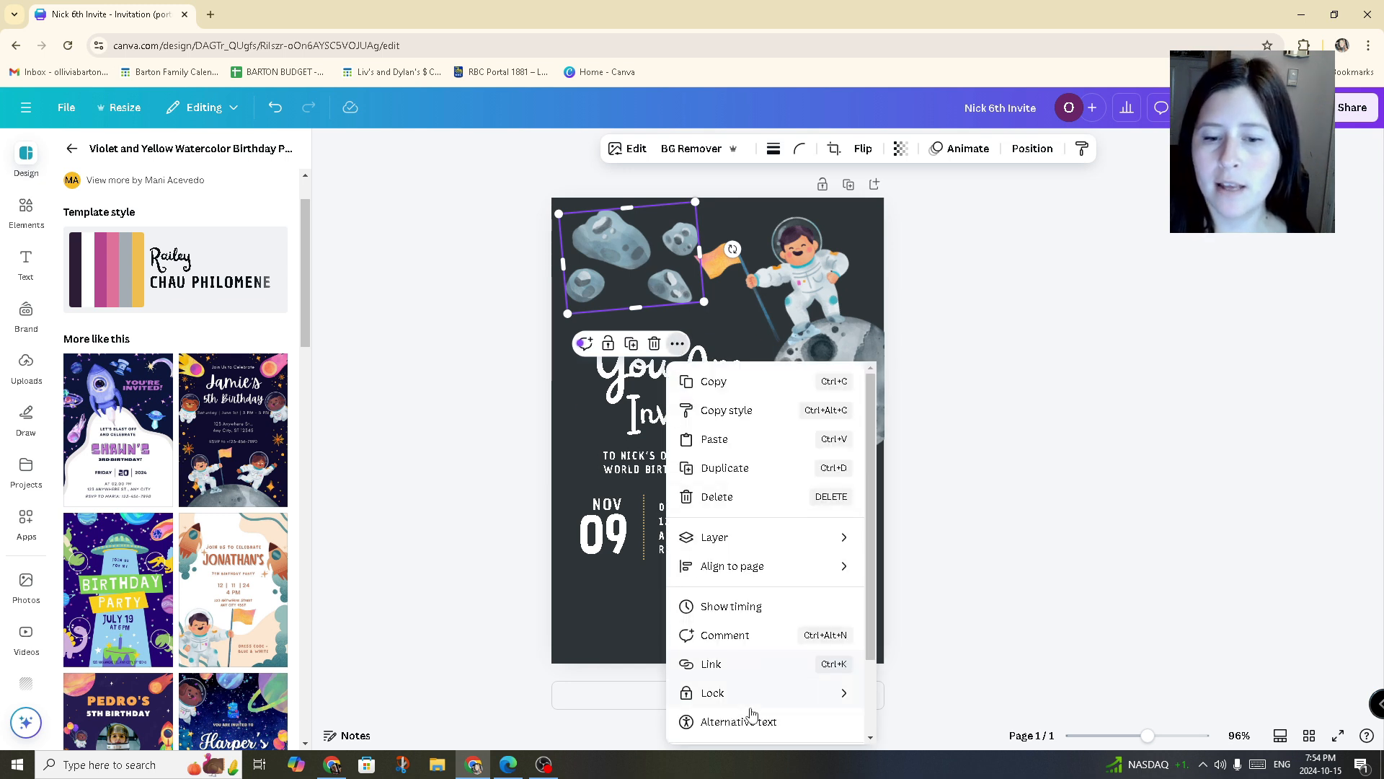
{"action": "scroll", "coordinate": [712, 662], "scroll_direction": "down", "scroll_amount": 2}
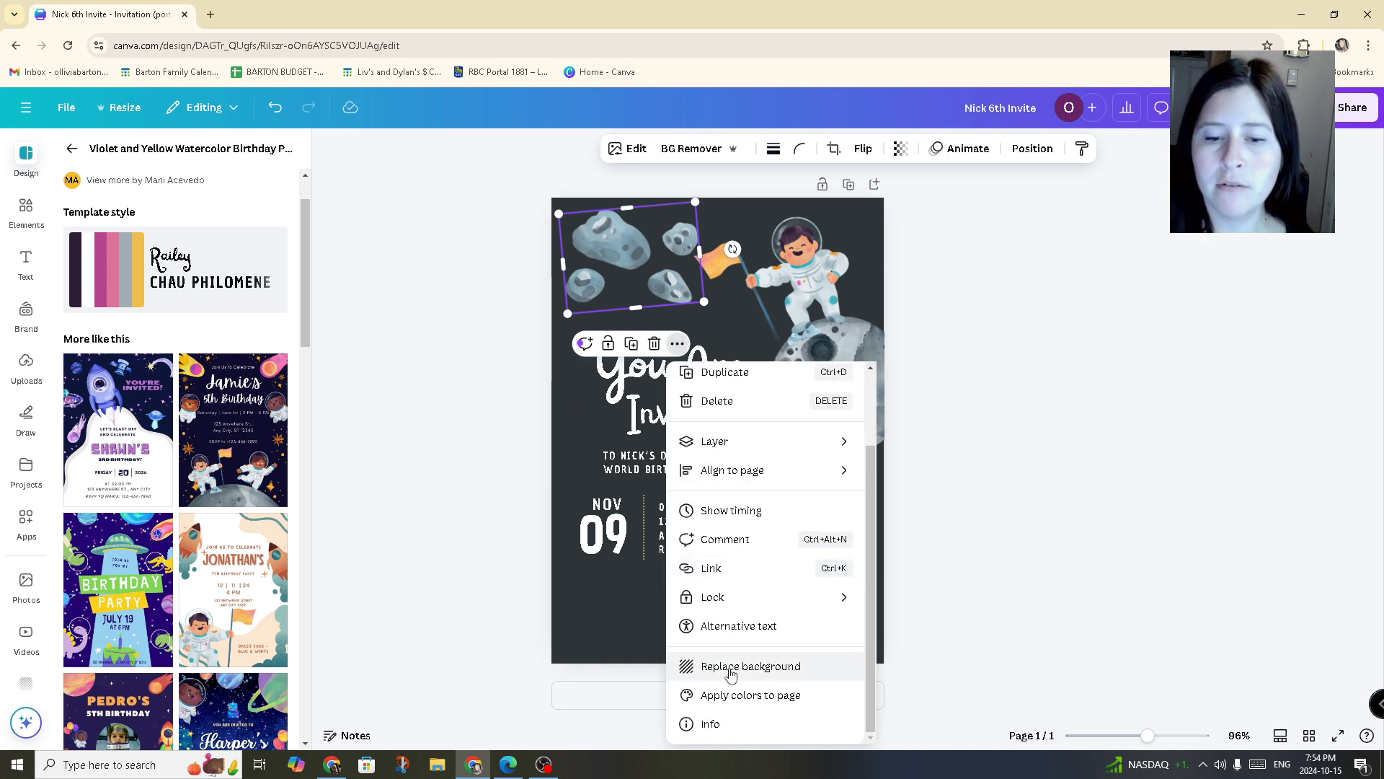
{"action": "left_click", "coordinate": [710, 724]}
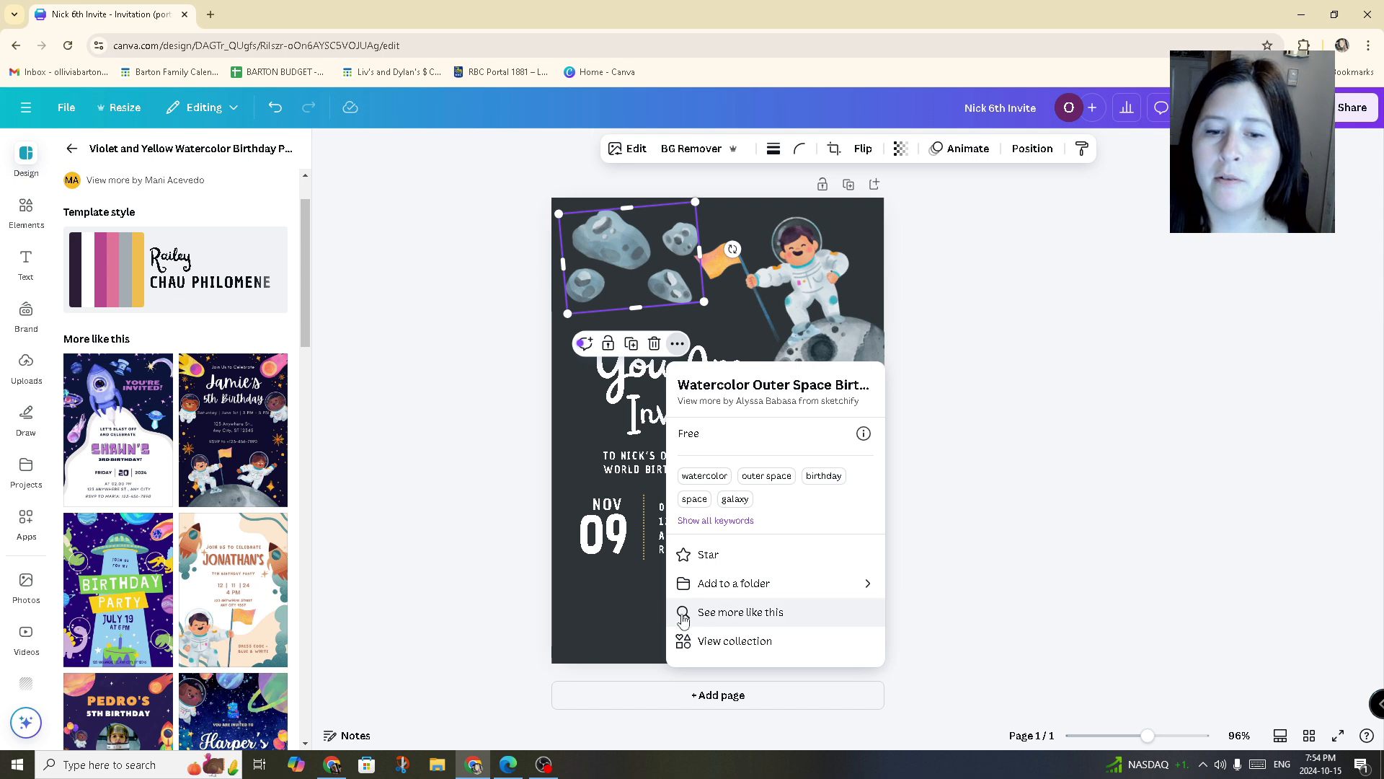
{"action": "left_click", "coordinate": [763, 623]}
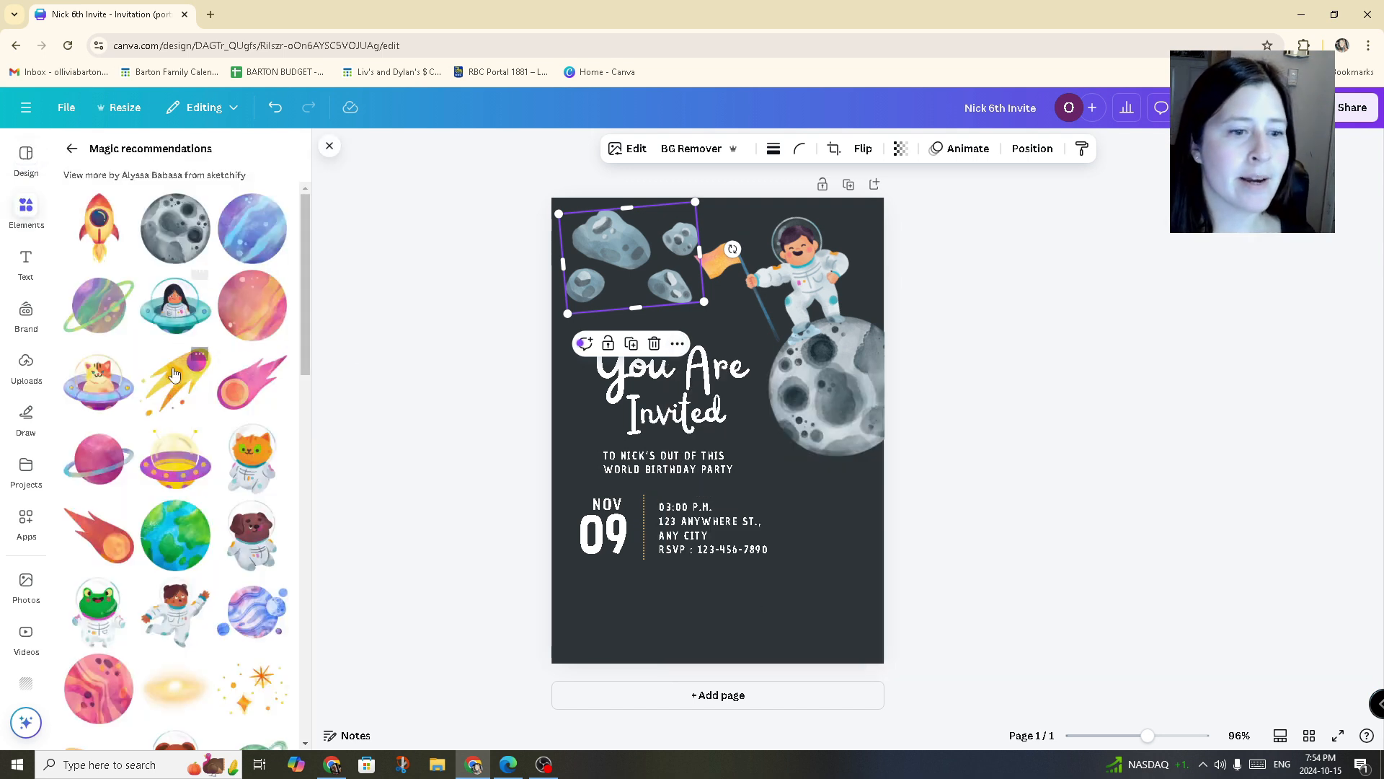
Add the watercolor Earth from the similar graphics, enlarge it and place it partly off the page's lower-right corner.
{"action": "scroll", "coordinate": [245, 458], "scroll_direction": "down", "scroll_amount": 10}
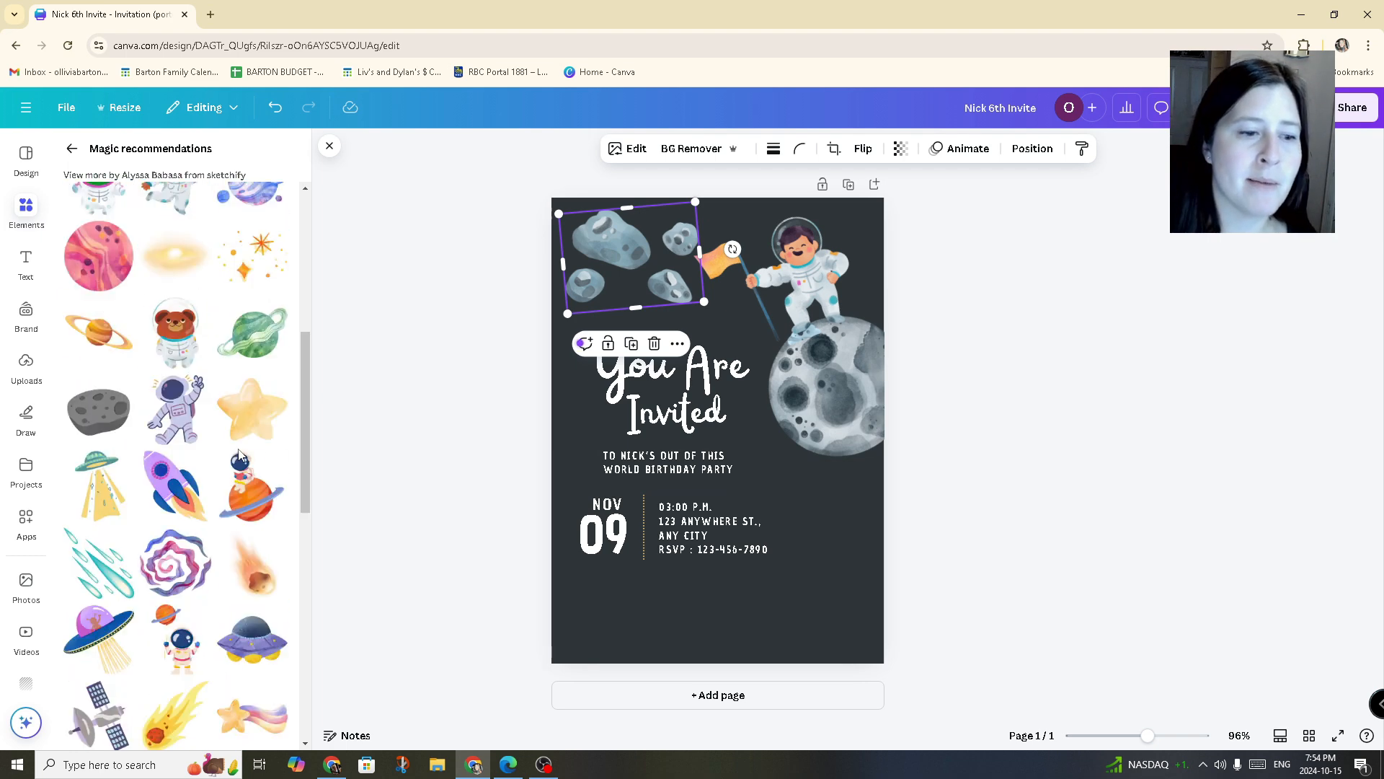
{"action": "scroll", "coordinate": [245, 433], "scroll_direction": "up", "scroll_amount": 10}
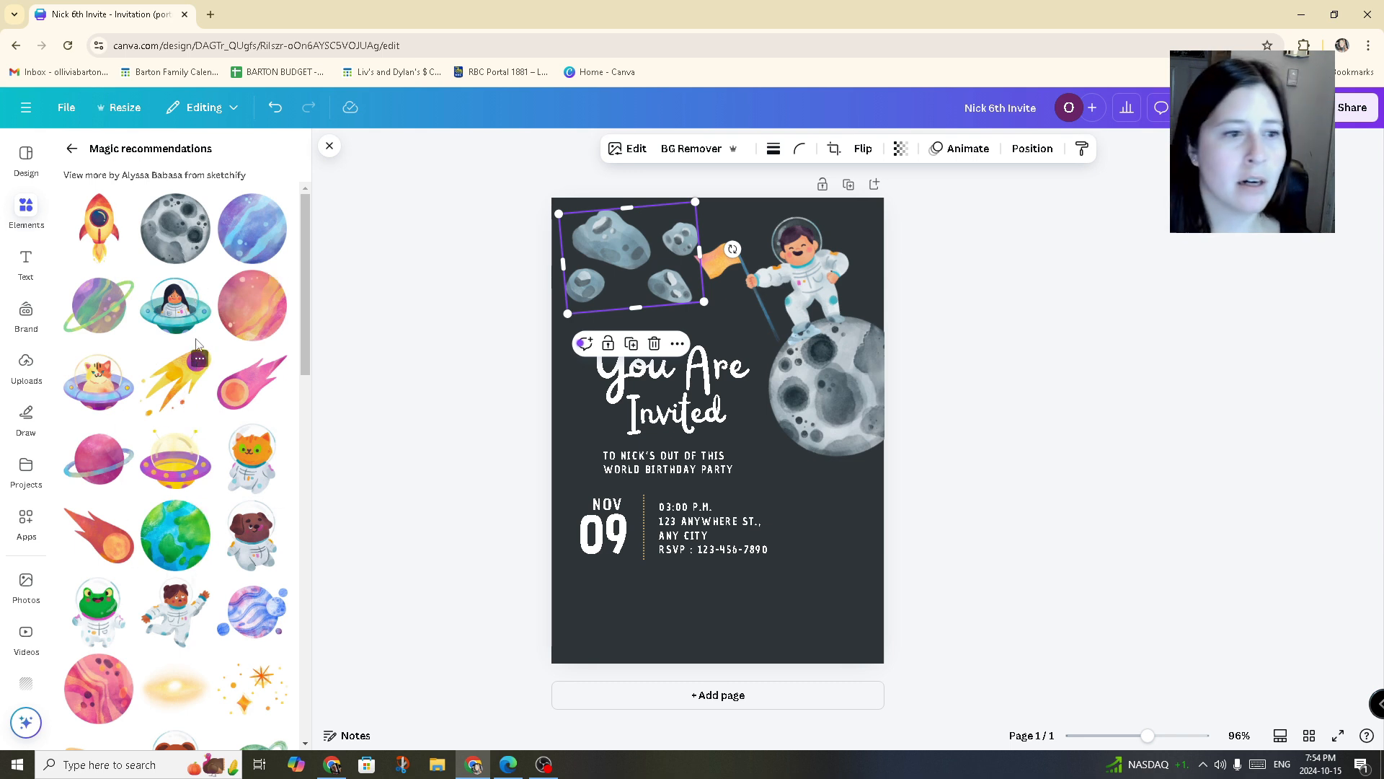
{"action": "scroll", "coordinate": [173, 466], "scroll_direction": "down", "scroll_amount": 8}
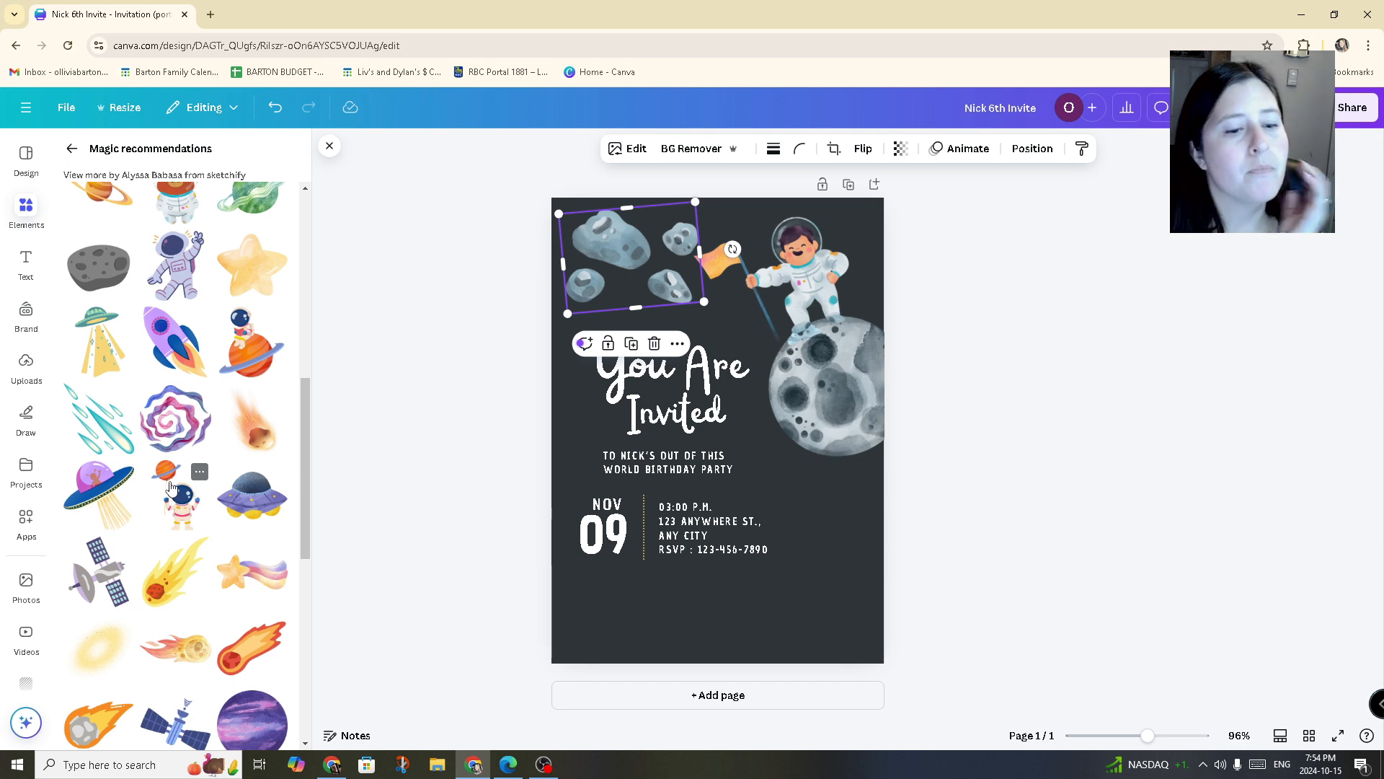
{"action": "scroll", "coordinate": [164, 461], "scroll_direction": "down", "scroll_amount": 7}
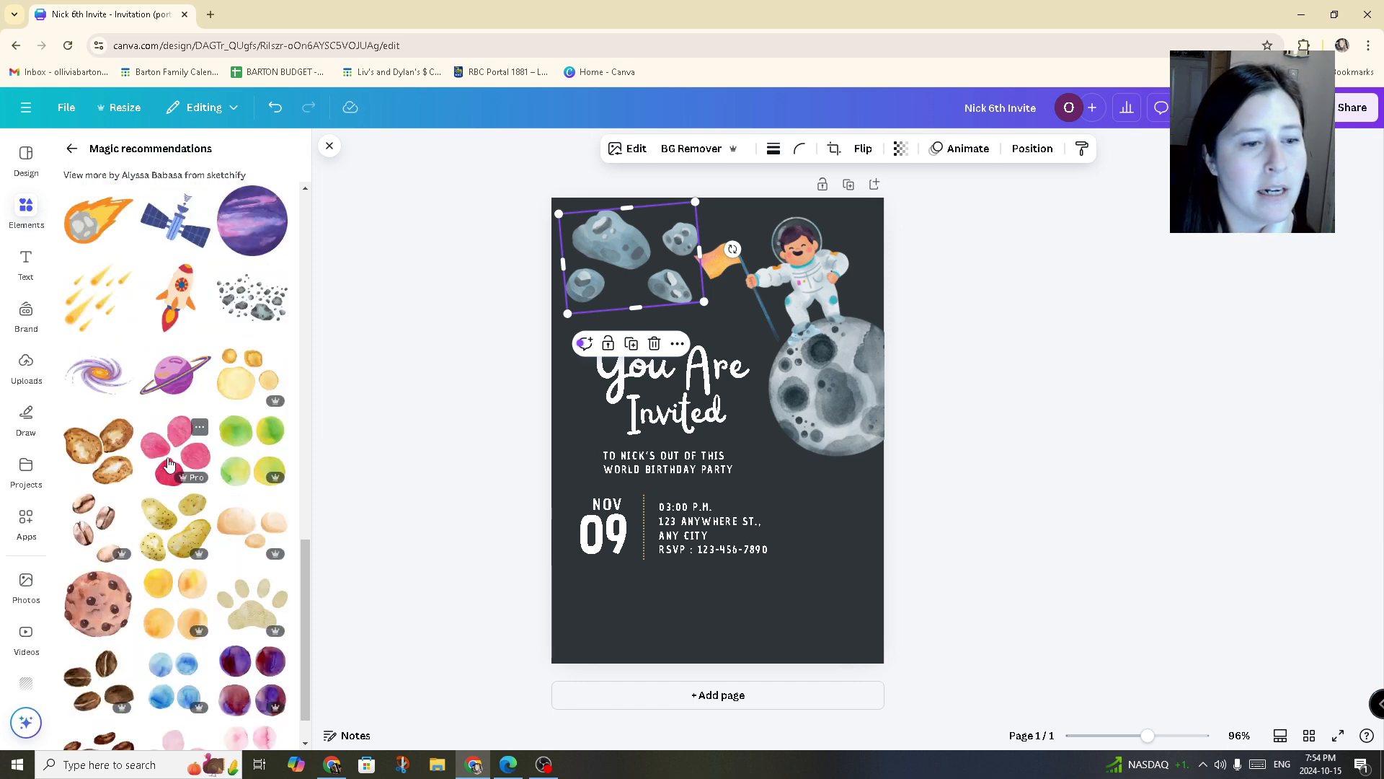
{"action": "scroll", "coordinate": [171, 469], "scroll_direction": "up", "scroll_amount": 6}
{"action": "scroll", "coordinate": [171, 469], "scroll_direction": "up", "scroll_amount": 8}
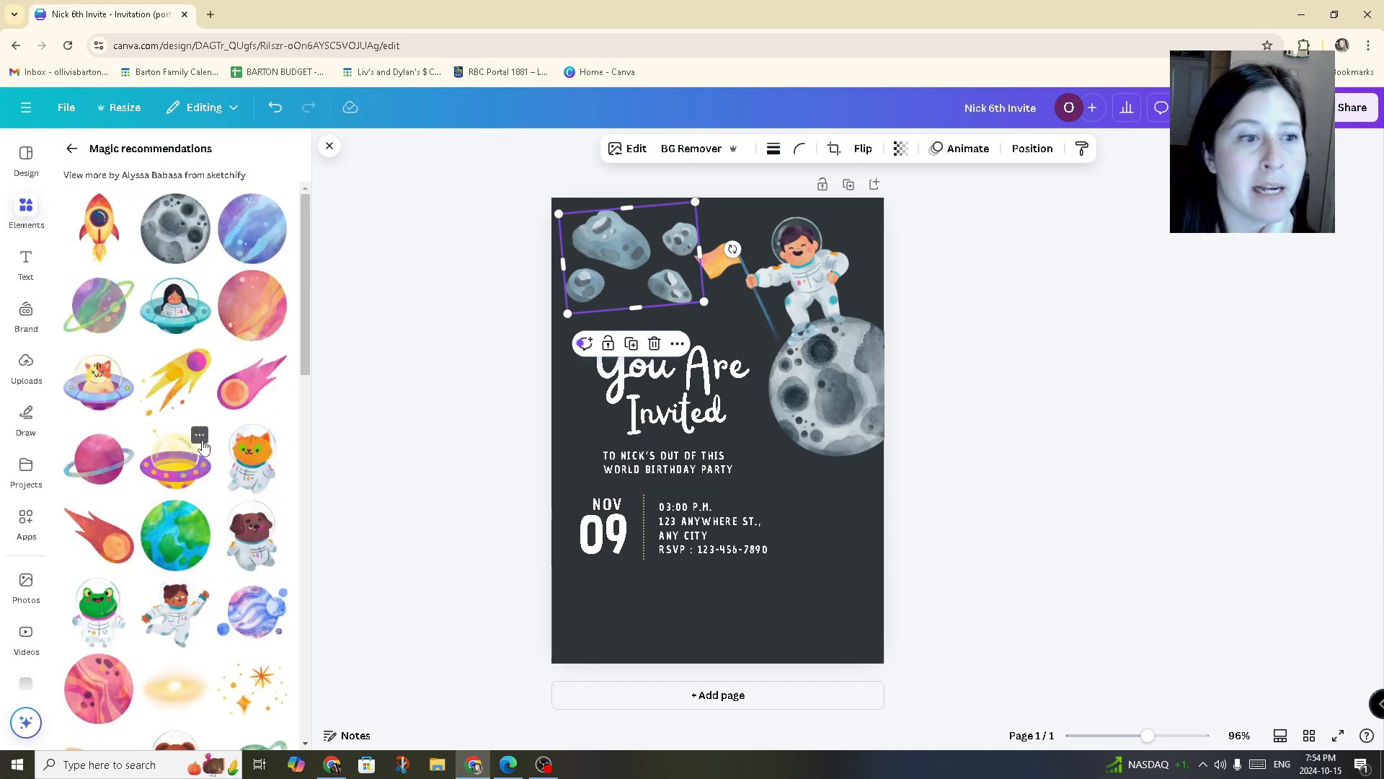
{"action": "left_click", "coordinate": [160, 534]}
{"action": "left_click_drag", "start_coordinate": [850, 293], "coordinate": [753, 437]}
{"action": "left_click_drag", "start_coordinate": [755, 487], "coordinate": [901, 595]}
{"action": "left_click", "coordinate": [1041, 534]}
Move the asteroids to the page's lower-left corner and shift the Earth further down.
{"action": "left_click_drag", "start_coordinate": [685, 322], "coordinate": [652, 678]}
{"action": "left_click", "coordinate": [951, 579]}
{"action": "left_click_drag", "start_coordinate": [837, 616], "coordinate": [849, 665]}
{"action": "left_click", "coordinate": [1010, 460]}
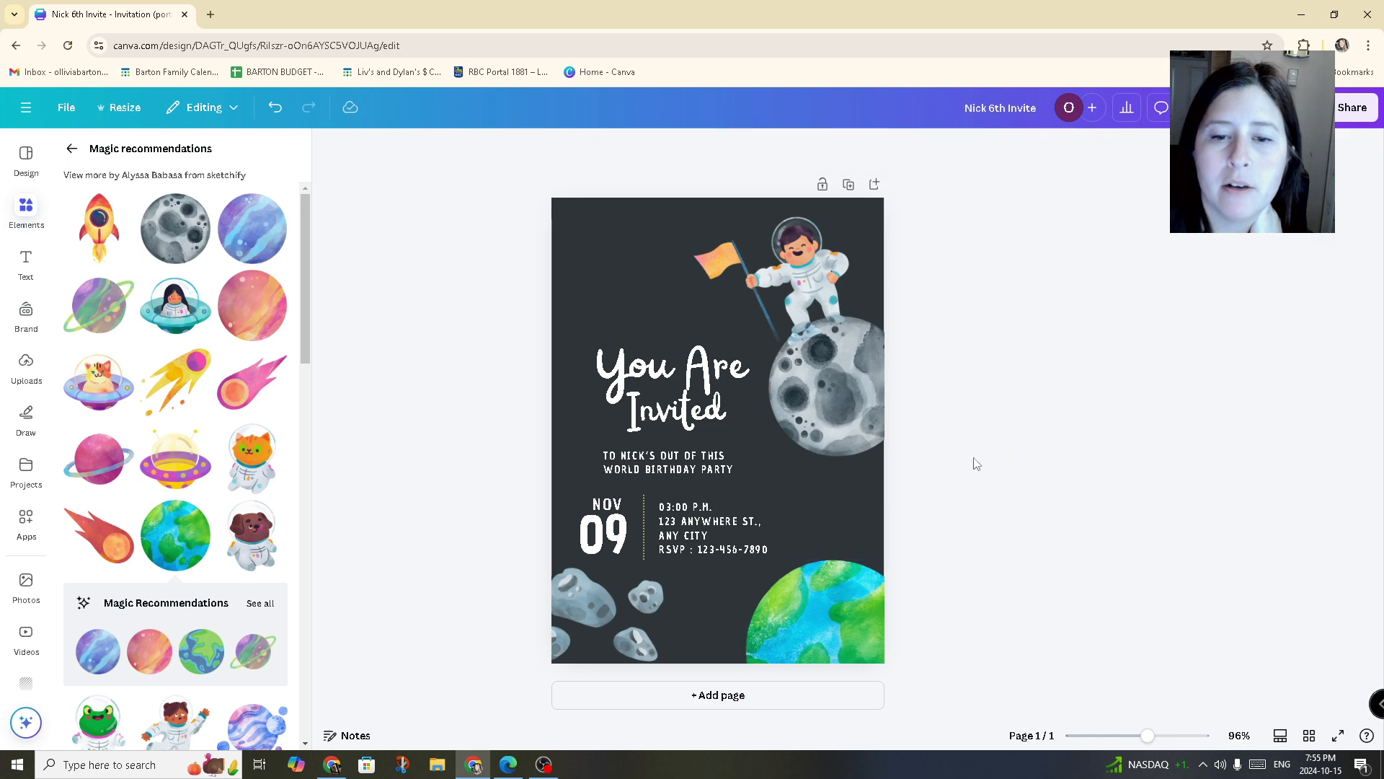
{"action": "left_click", "coordinate": [850, 644]}
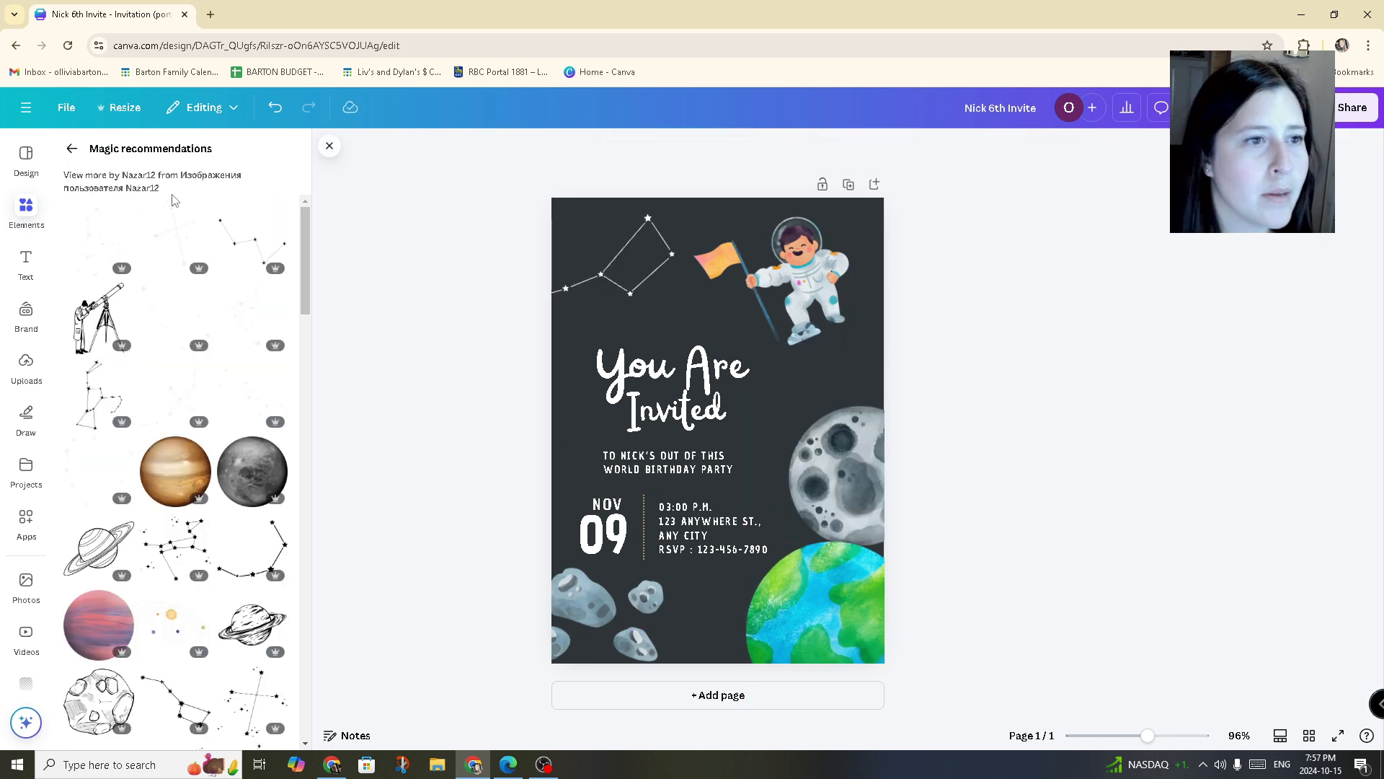
Search the elements library for "galaxy" and show all the graphics results.
{"action": "left_click", "coordinate": [65, 151]}
{"action": "left_click", "coordinate": [117, 152]}
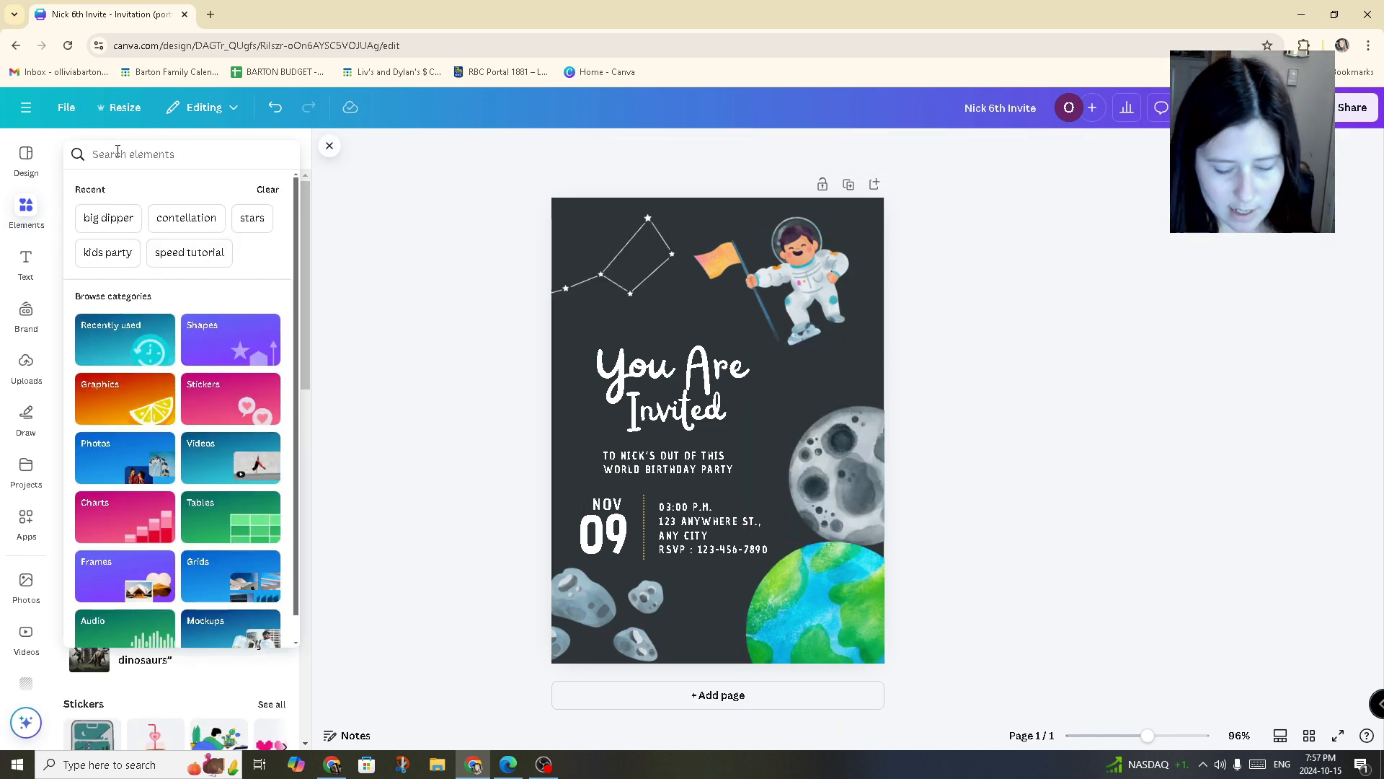
{"action": "type", "text": "gla"}
{"action": "key", "text": "BackSpace"}
{"action": "key", "text": "BackSpace"}
{"action": "type", "text": "a"}
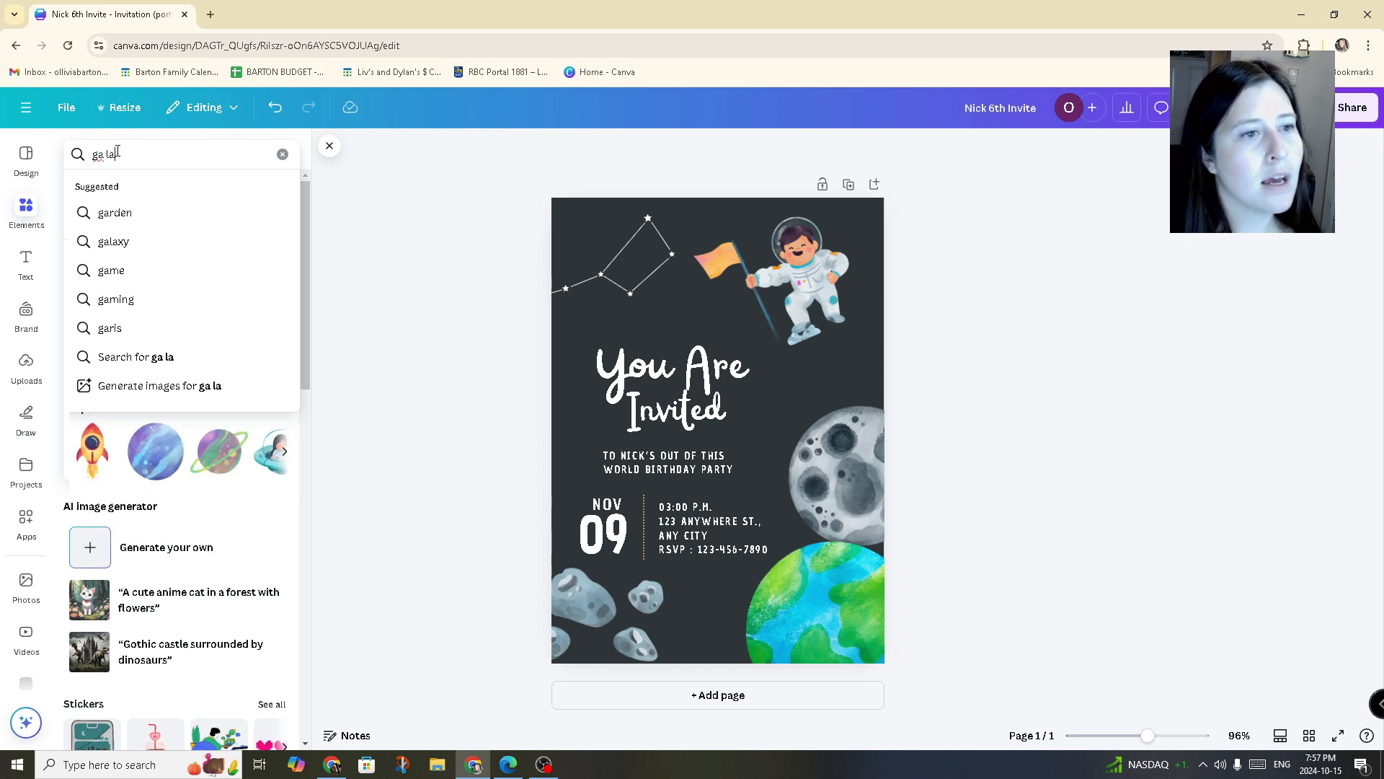
{"action": "type", "text": "laxy"}
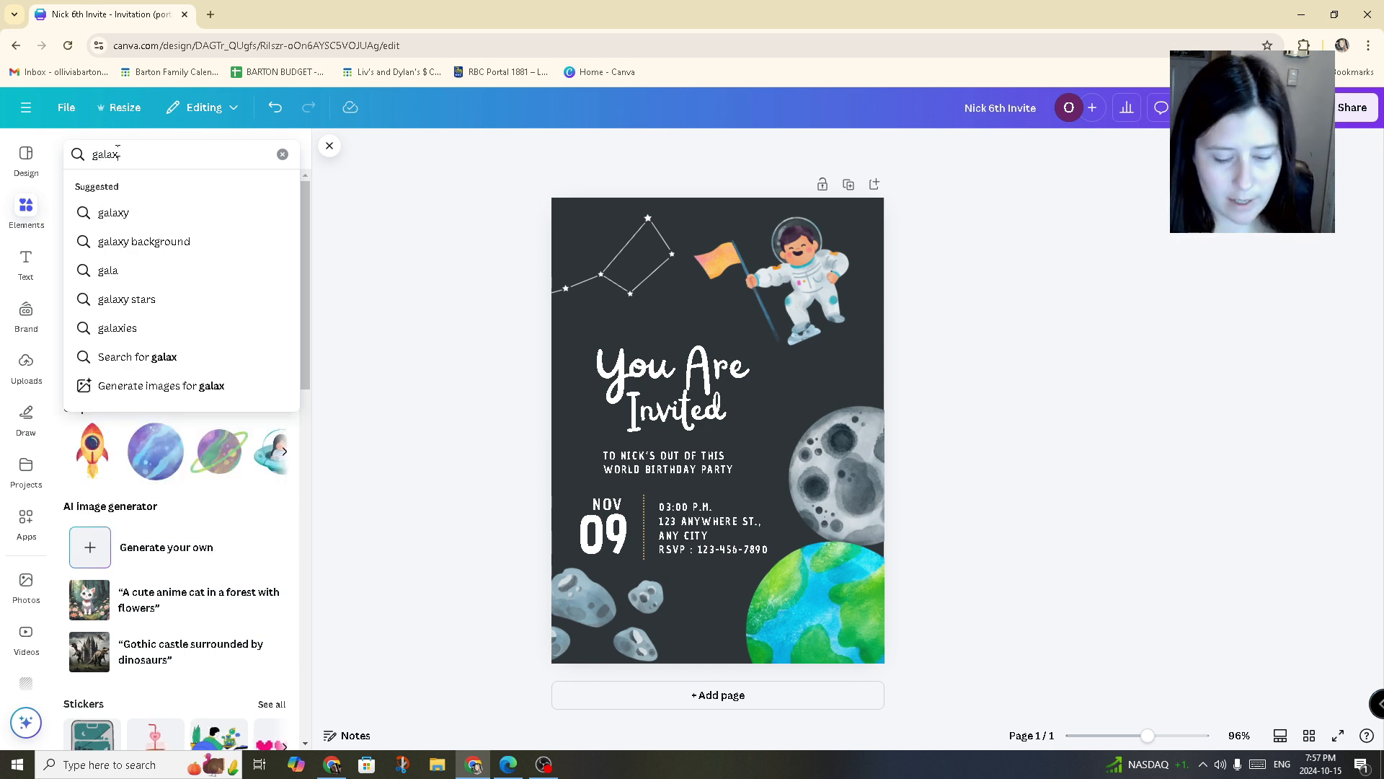
{"action": "key", "text": "Return"}
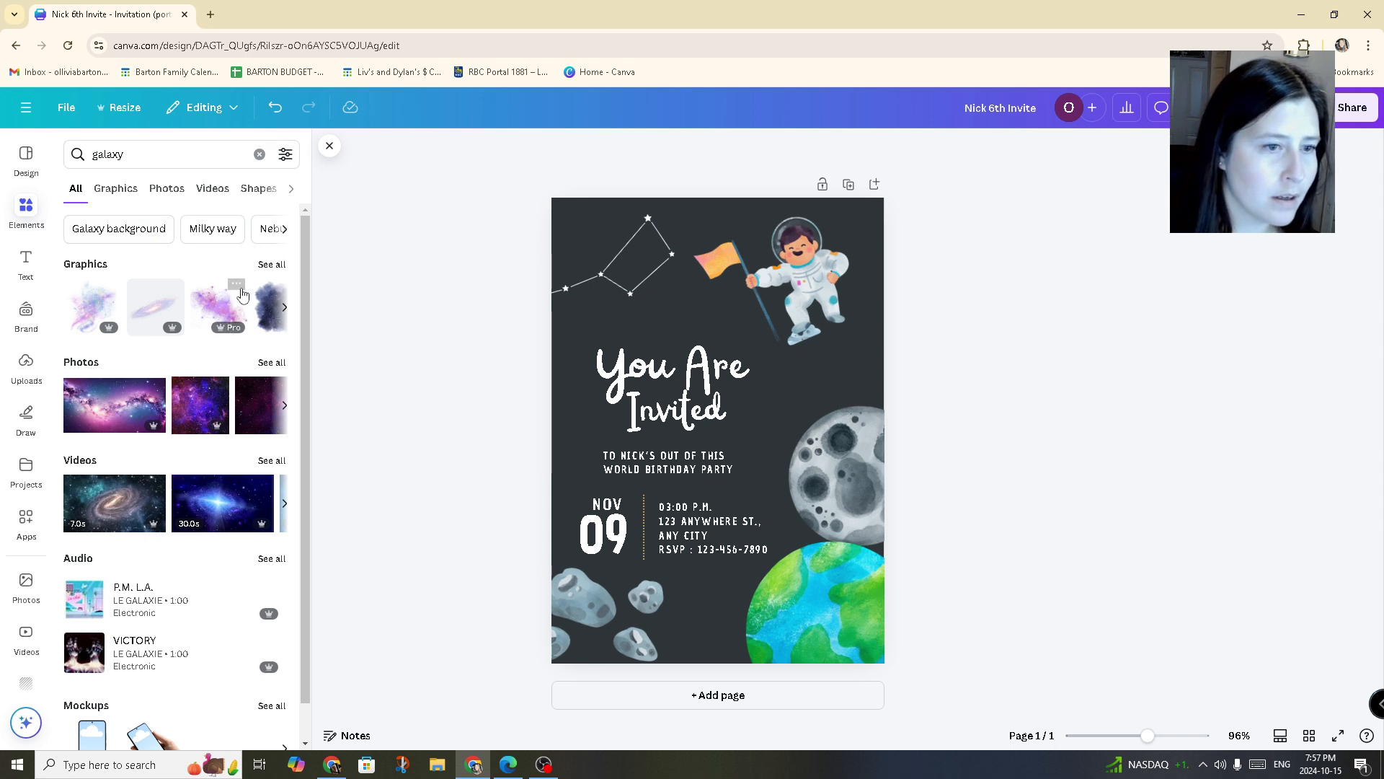
{"action": "left_click", "coordinate": [271, 265]}
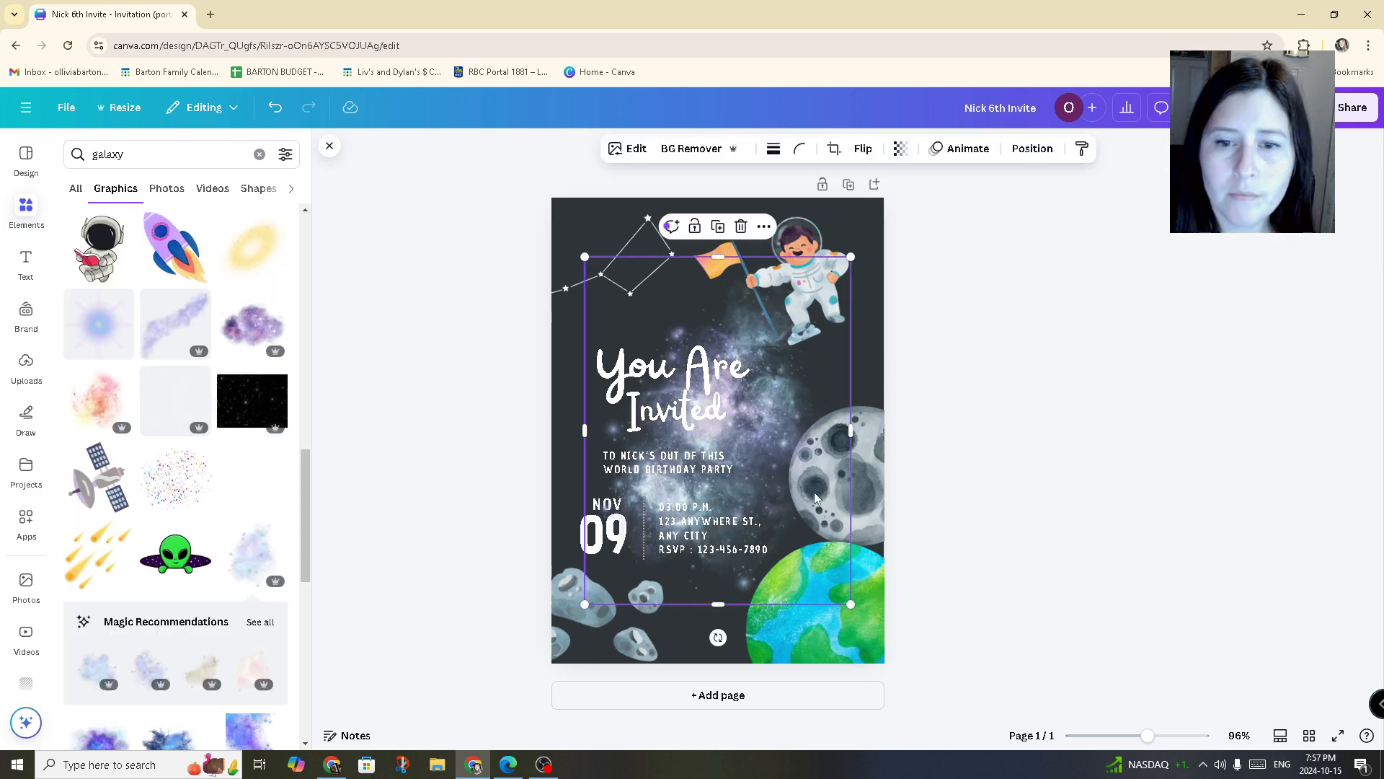
Shift the galaxy graphic up and slightly right, and delete the constellation from the invitation's upper-left area.
{"action": "left_click_drag", "start_coordinate": [817, 498], "coordinate": [834, 435]}
{"action": "left_click", "coordinate": [597, 279]}
{"action": "key", "text": "Delete"}
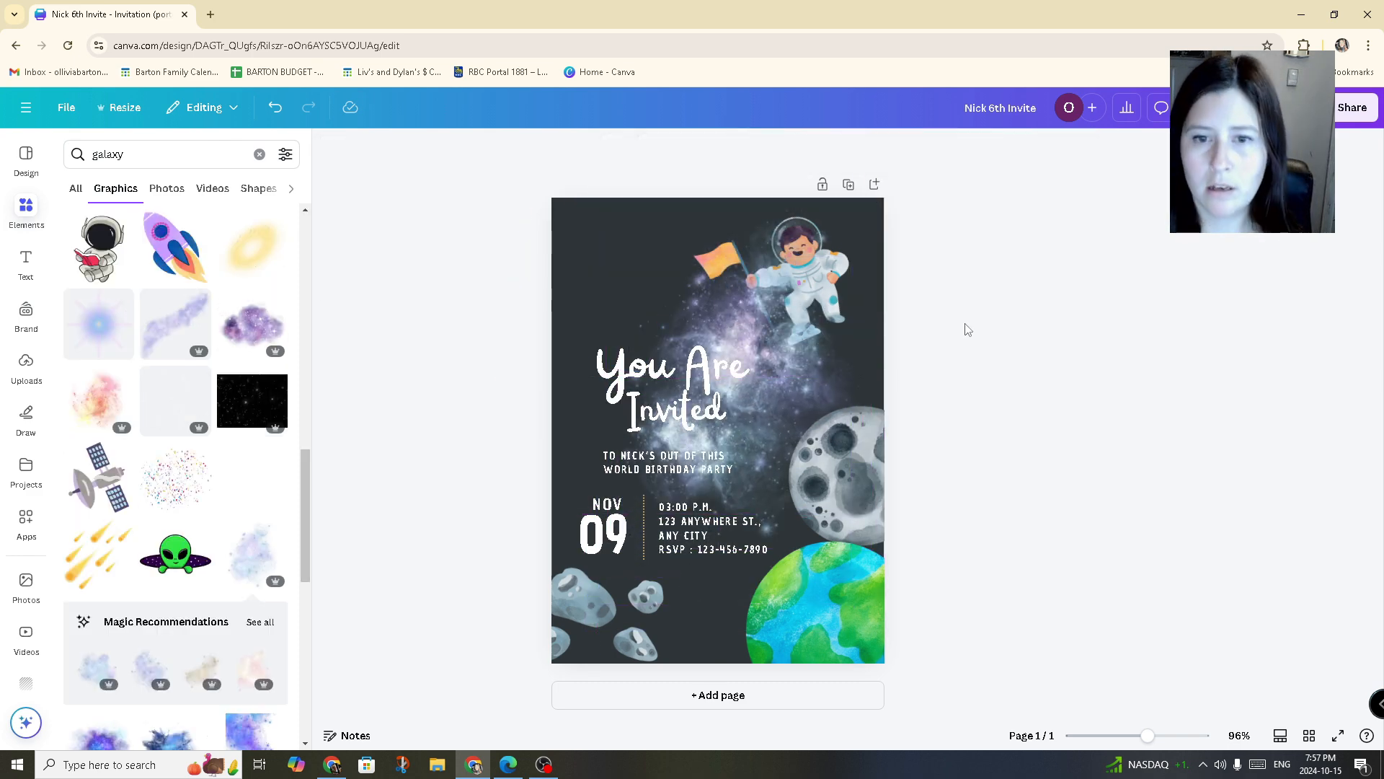
Tilt the galaxy graphic, move it over the astronaut in the page's upper-right area and send it behind the other elements.
{"action": "left_click_drag", "start_coordinate": [758, 383], "coordinate": [663, 333]}
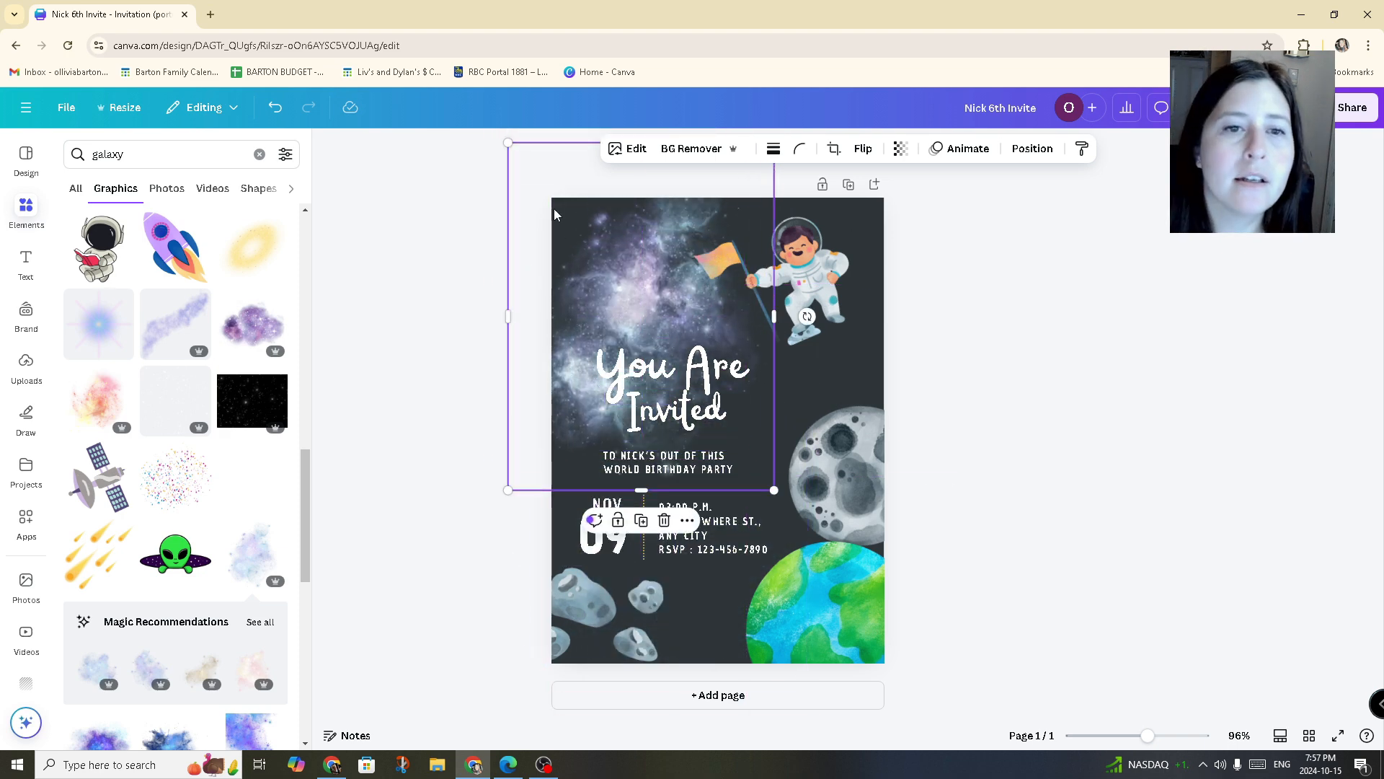
{"action": "left_click_drag", "start_coordinate": [809, 318], "coordinate": [673, 230]}
{"action": "left_click_drag", "start_coordinate": [530, 262], "coordinate": [705, 245]}
{"action": "right_click", "coordinate": [856, 254]}
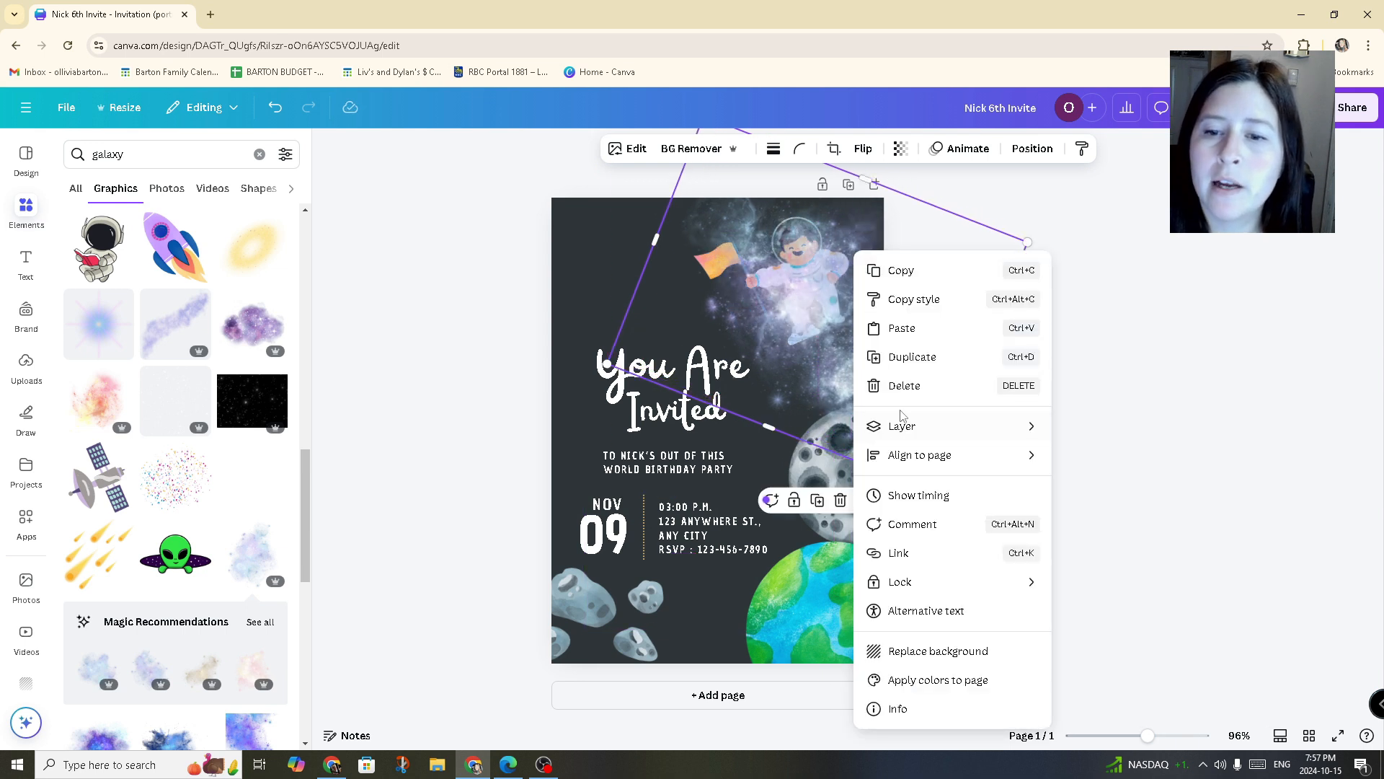
{"action": "mouse_move", "coordinate": [903, 426]}
{"action": "left_click", "coordinate": [1120, 512]}
{"action": "left_click", "coordinate": [984, 297]}
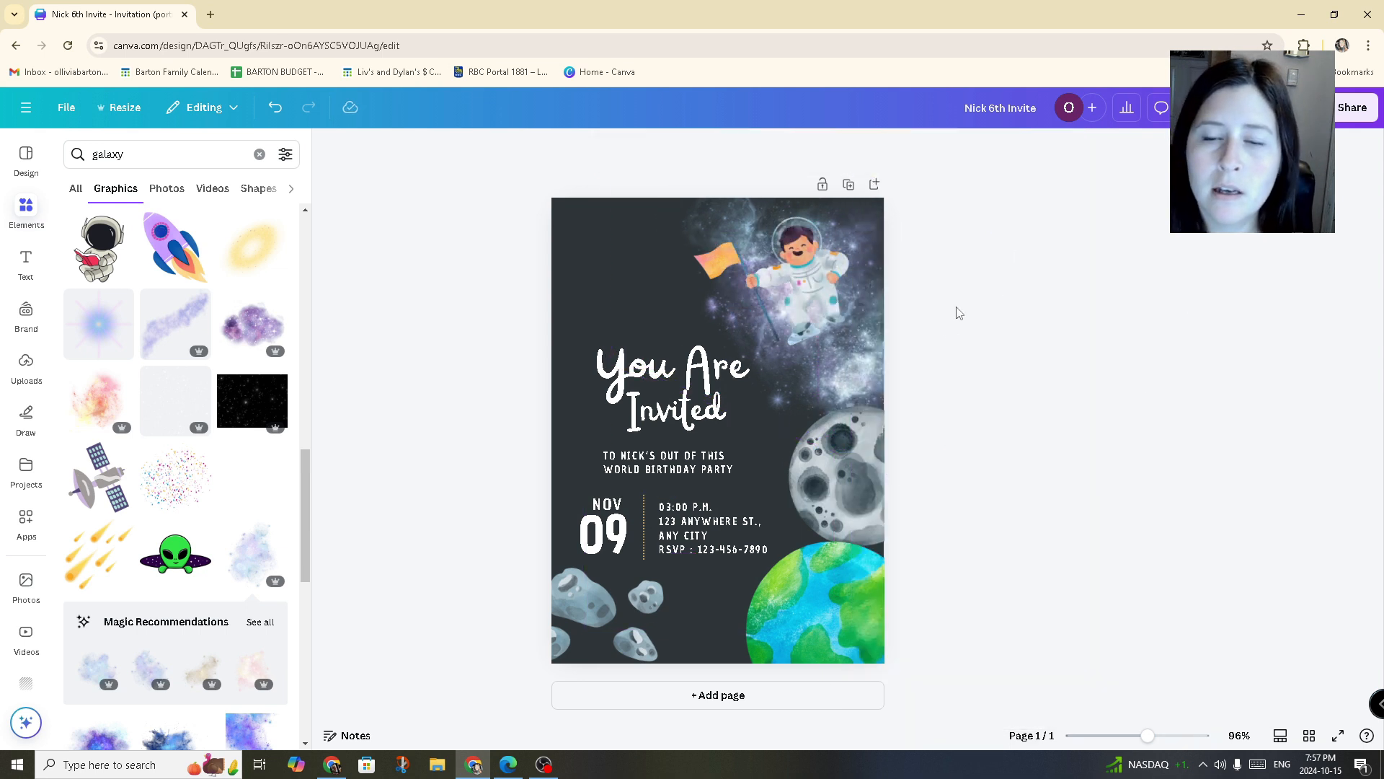
Move the astronaut down toward the moon, in front of the galaxy graphic.
{"action": "left_click_drag", "start_coordinate": [817, 262], "coordinate": [833, 320]}
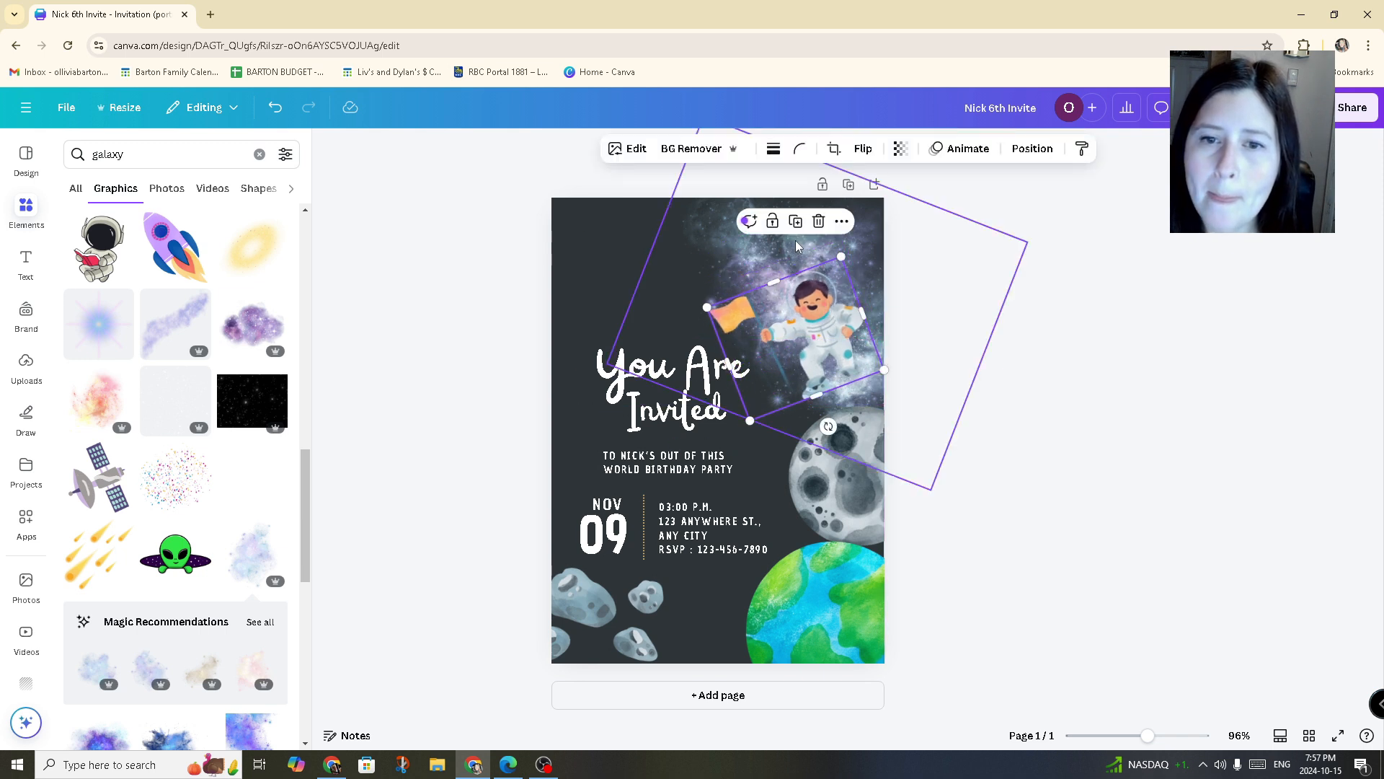
{"action": "left_click", "coordinate": [1050, 390]}
{"action": "left_click", "coordinate": [833, 337]}
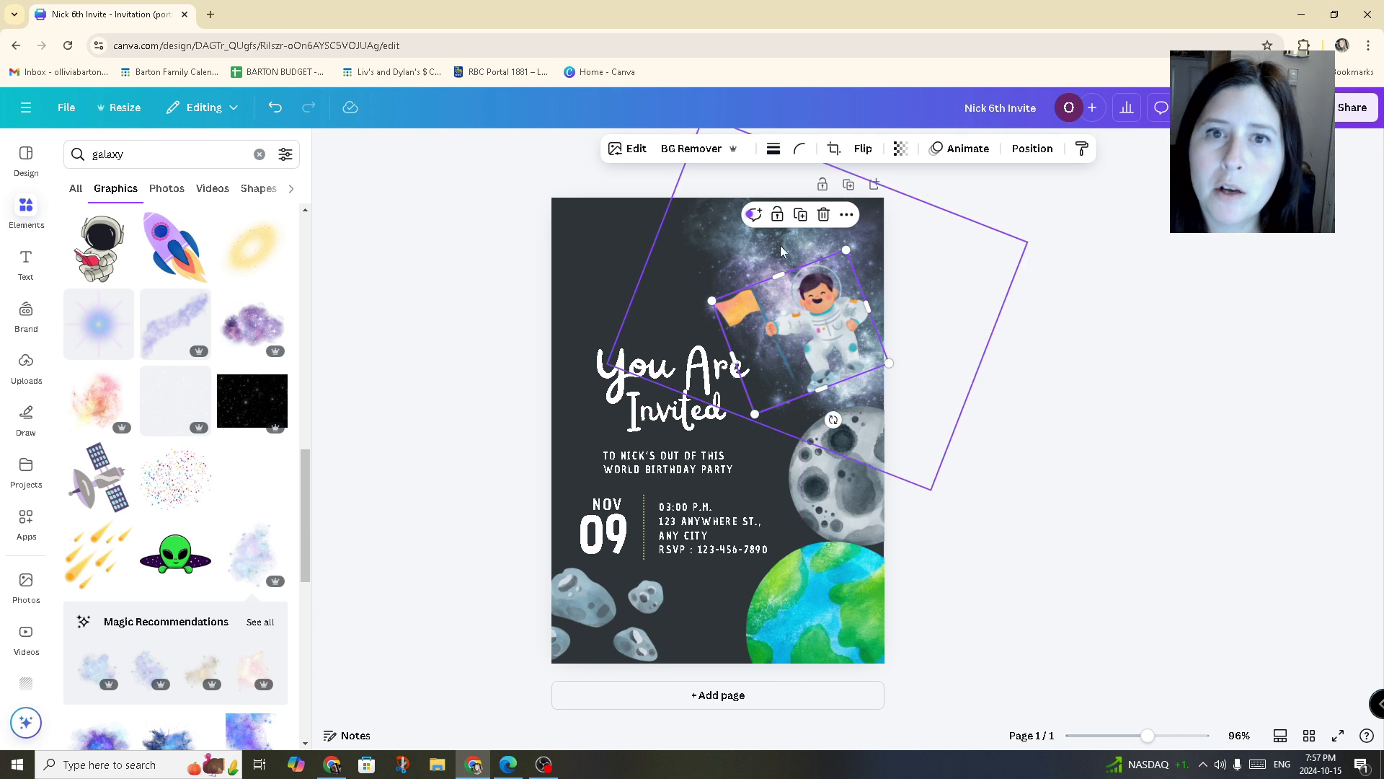
Reduce the opacity of the galaxy graphic so it appears fainter behind the astronaut.
{"action": "left_click", "coordinate": [717, 258]}
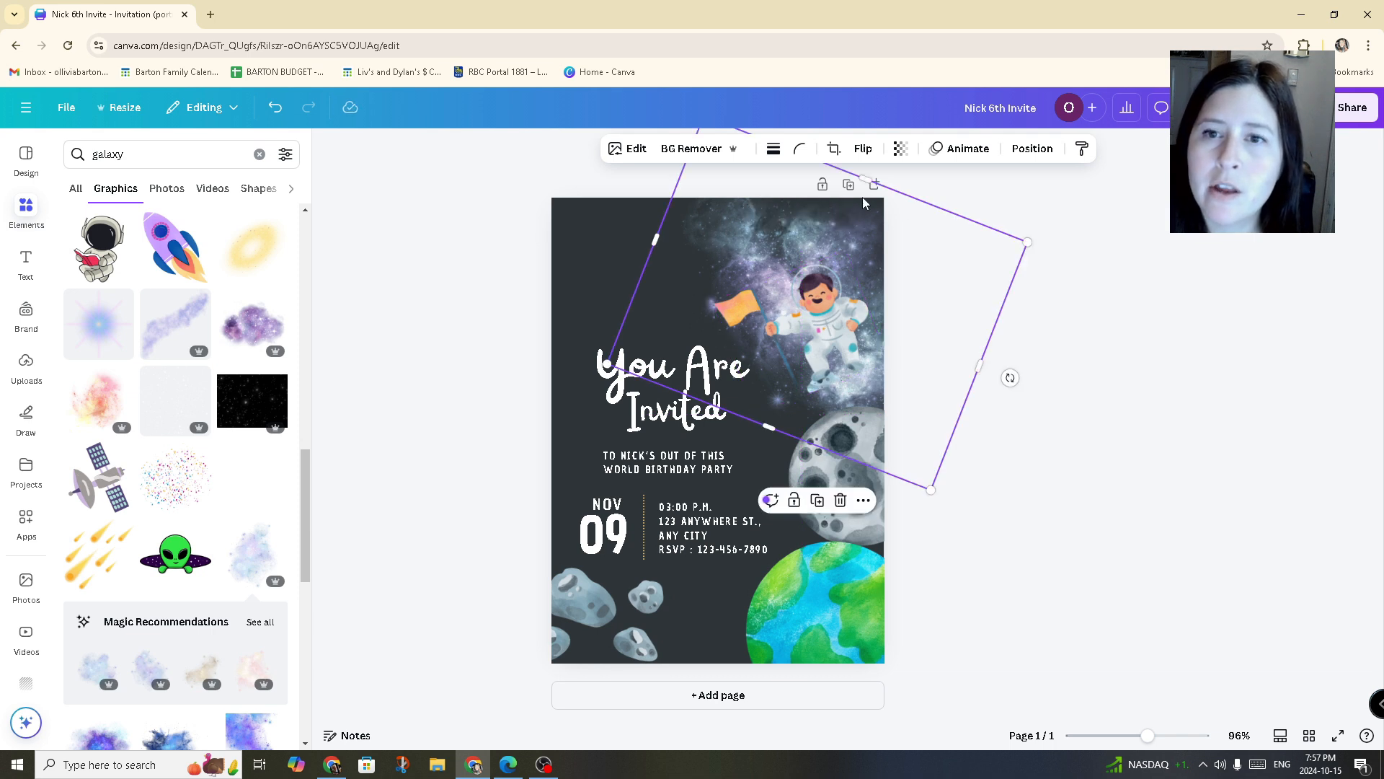
{"action": "left_click", "coordinate": [900, 148]}
{"action": "left_click_drag", "start_coordinate": [935, 218], "coordinate": [881, 228]}
{"action": "left_click", "coordinate": [1096, 328]}
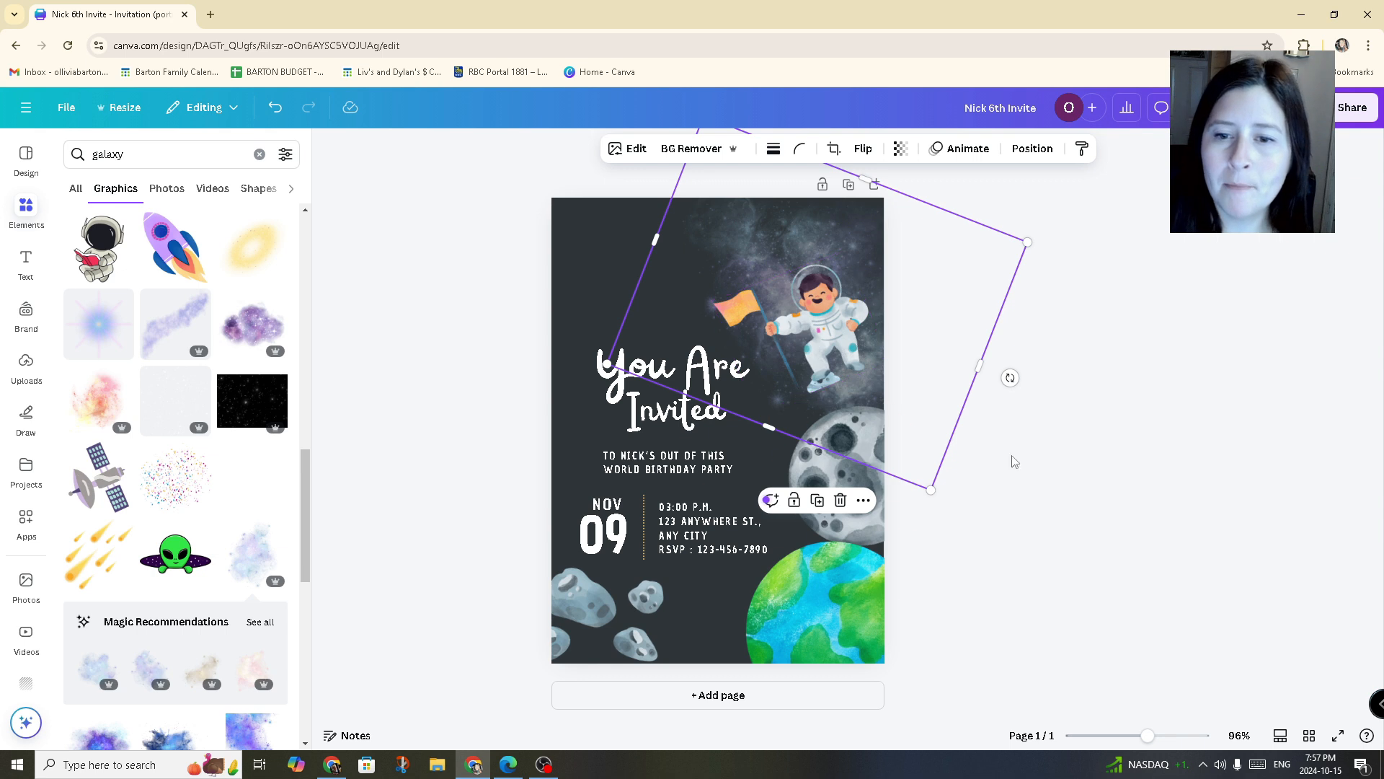
Move the moon up and slightly left so it sits directly beneath the astronaut's feet.
{"action": "left_click", "coordinate": [1039, 443]}
{"action": "left_click_drag", "start_coordinate": [836, 452], "coordinate": [823, 417]}
{"action": "left_click", "coordinate": [1121, 416]}
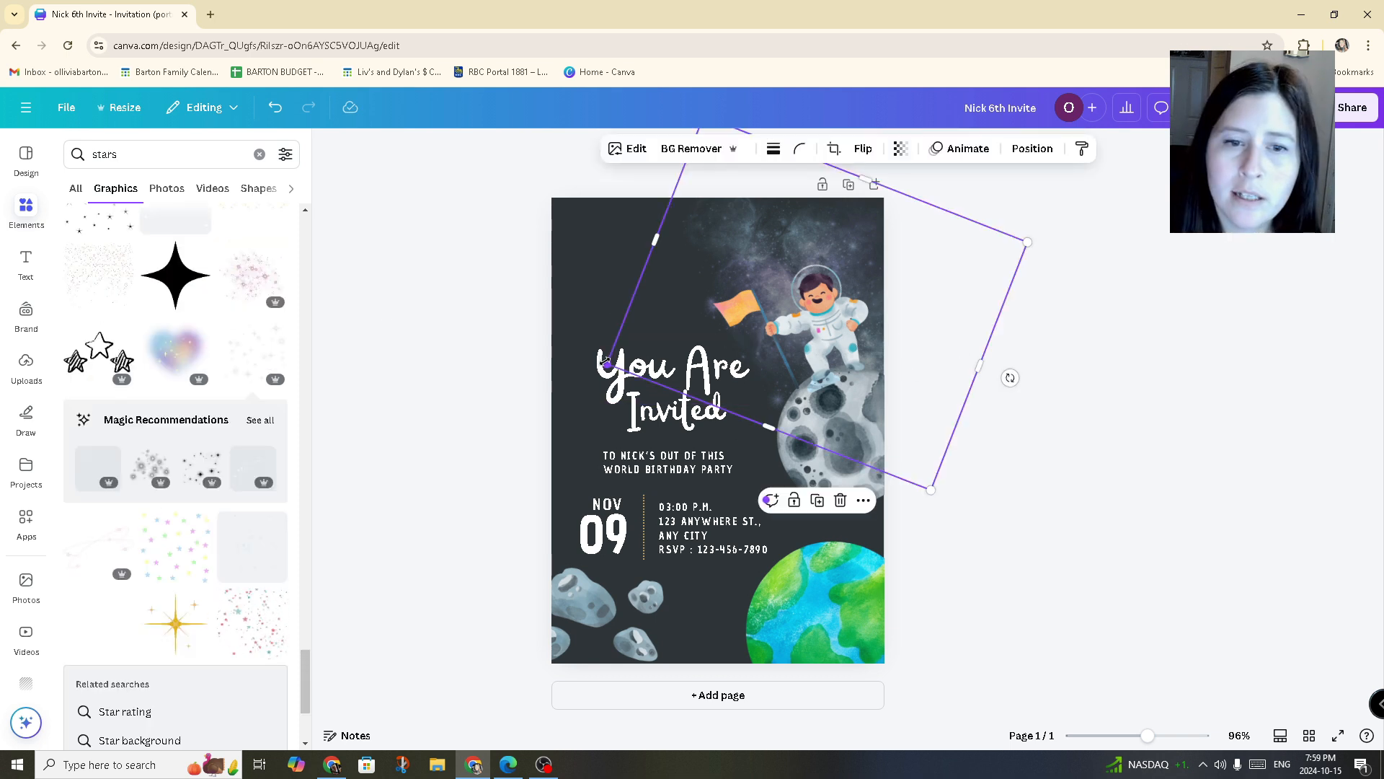
Enlarge the galaxy graphic and shift it slightly right so it spans the full width of the invitation.
{"action": "left_click_drag", "start_coordinate": [555, 376], "coordinate": [380, 390]}
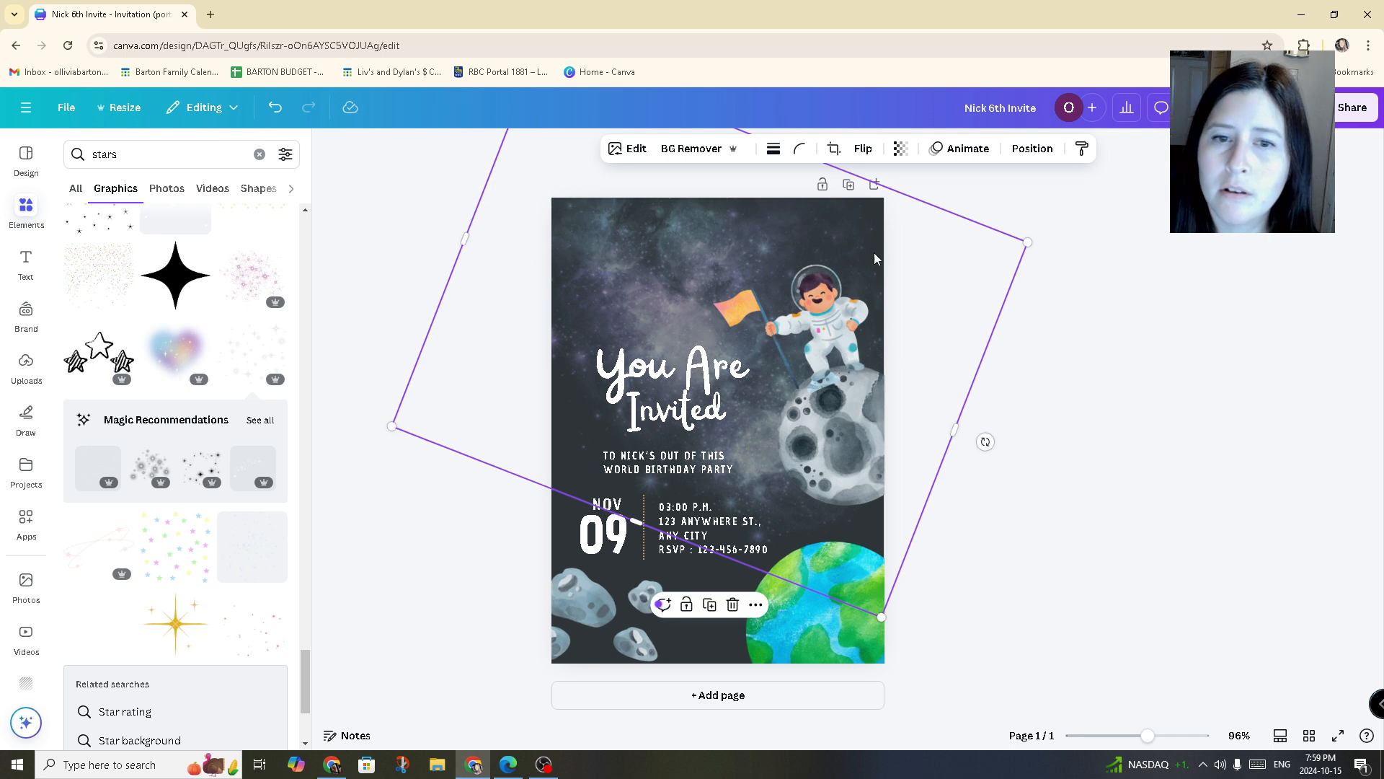
{"action": "left_click_drag", "start_coordinate": [887, 240], "coordinate": [907, 245]}
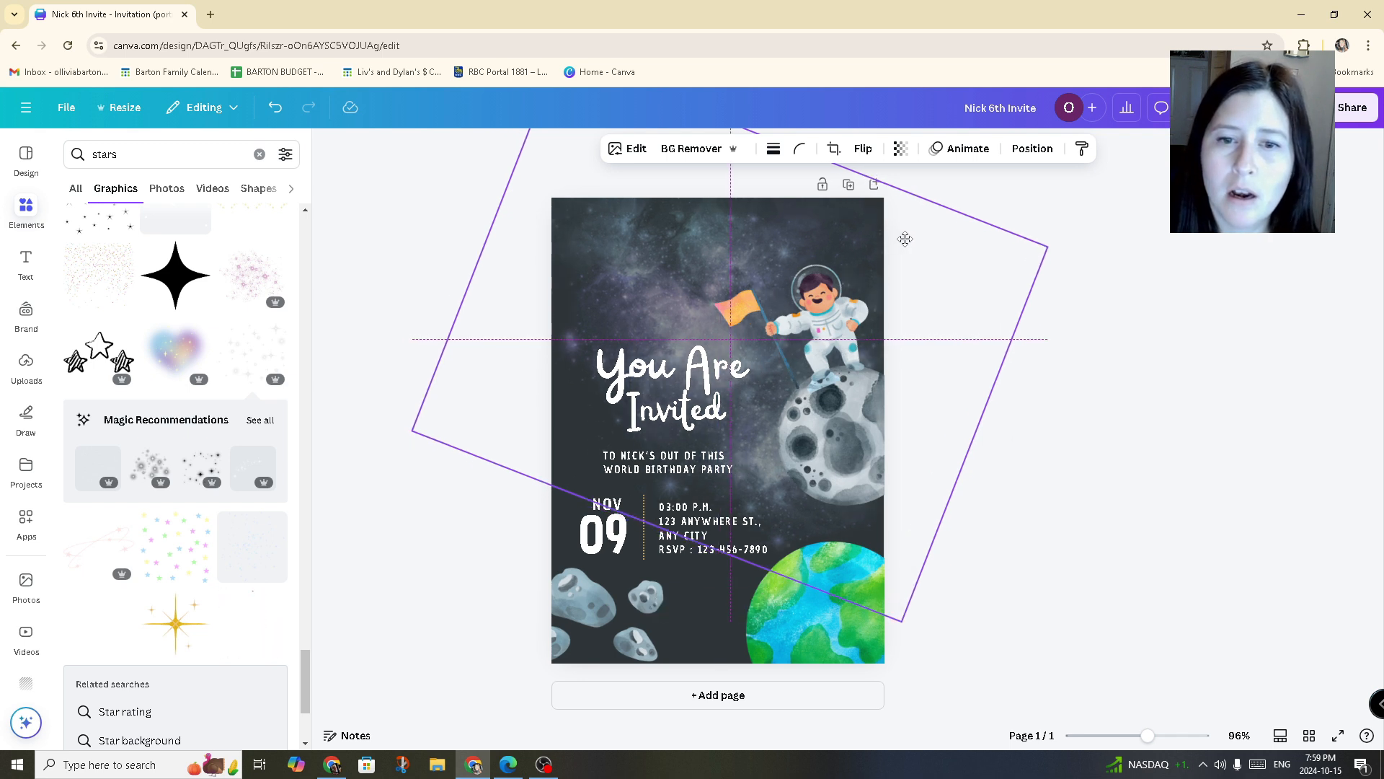
{"action": "left_click", "coordinate": [1091, 380]}
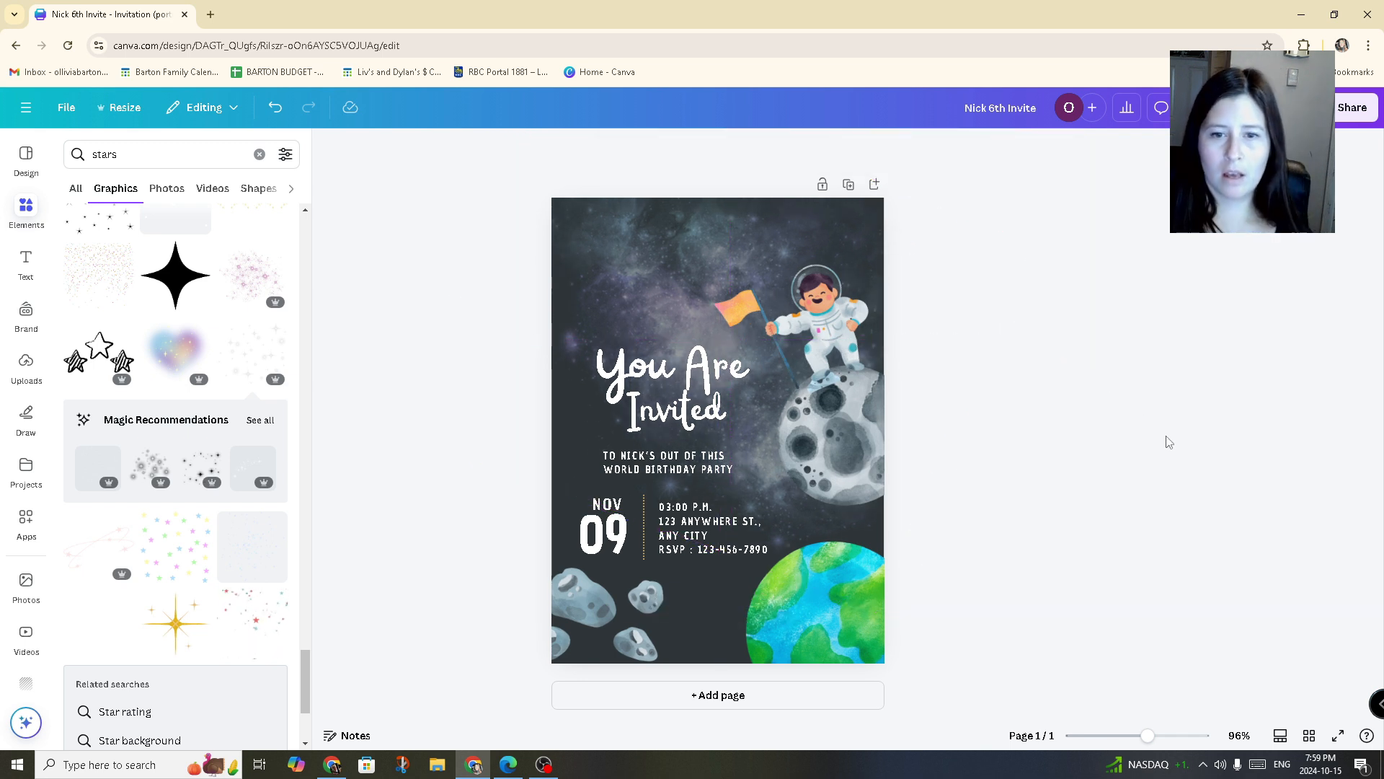
Rotate the galaxy graphic to a different angle and lower its transparency setting to about 32.
{"action": "left_click", "coordinate": [631, 257]}
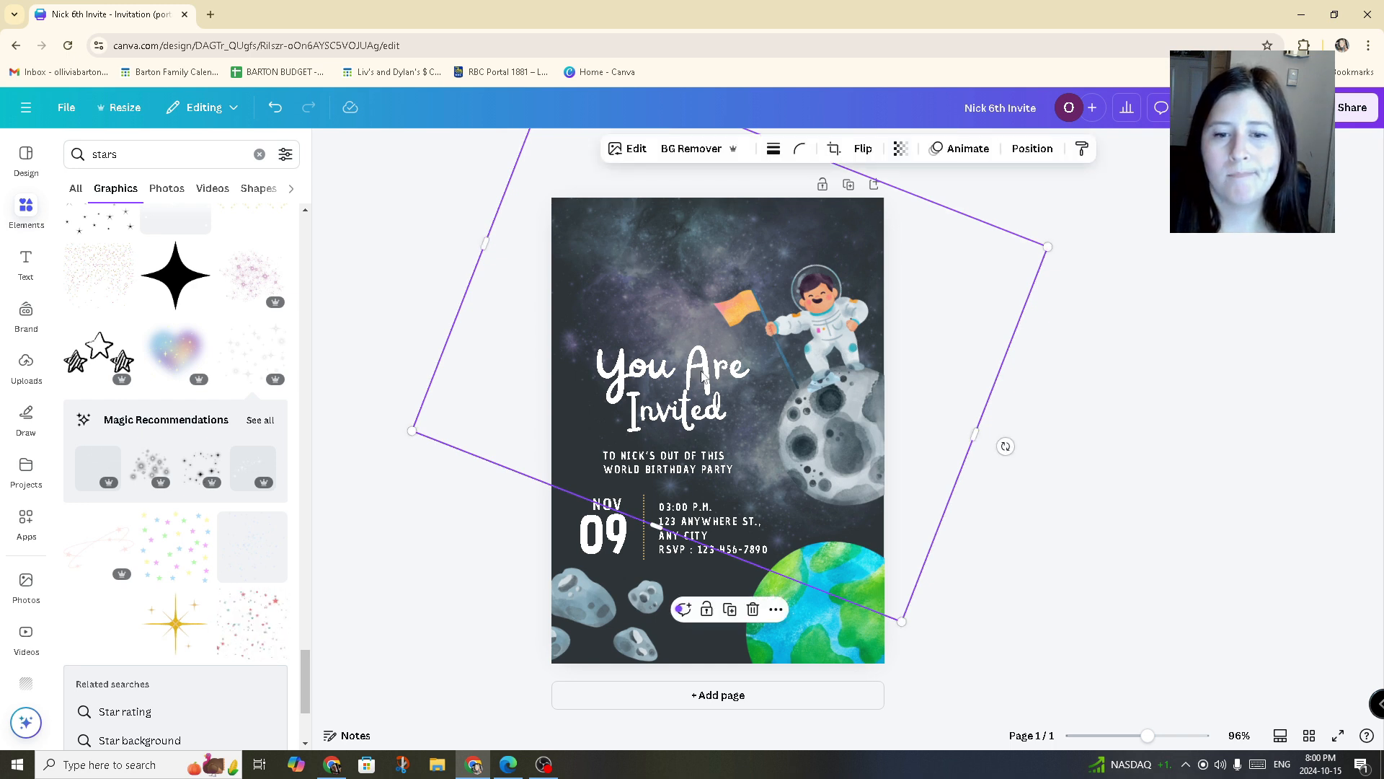
{"action": "left_click_drag", "start_coordinate": [1006, 447], "coordinate": [671, 196]}
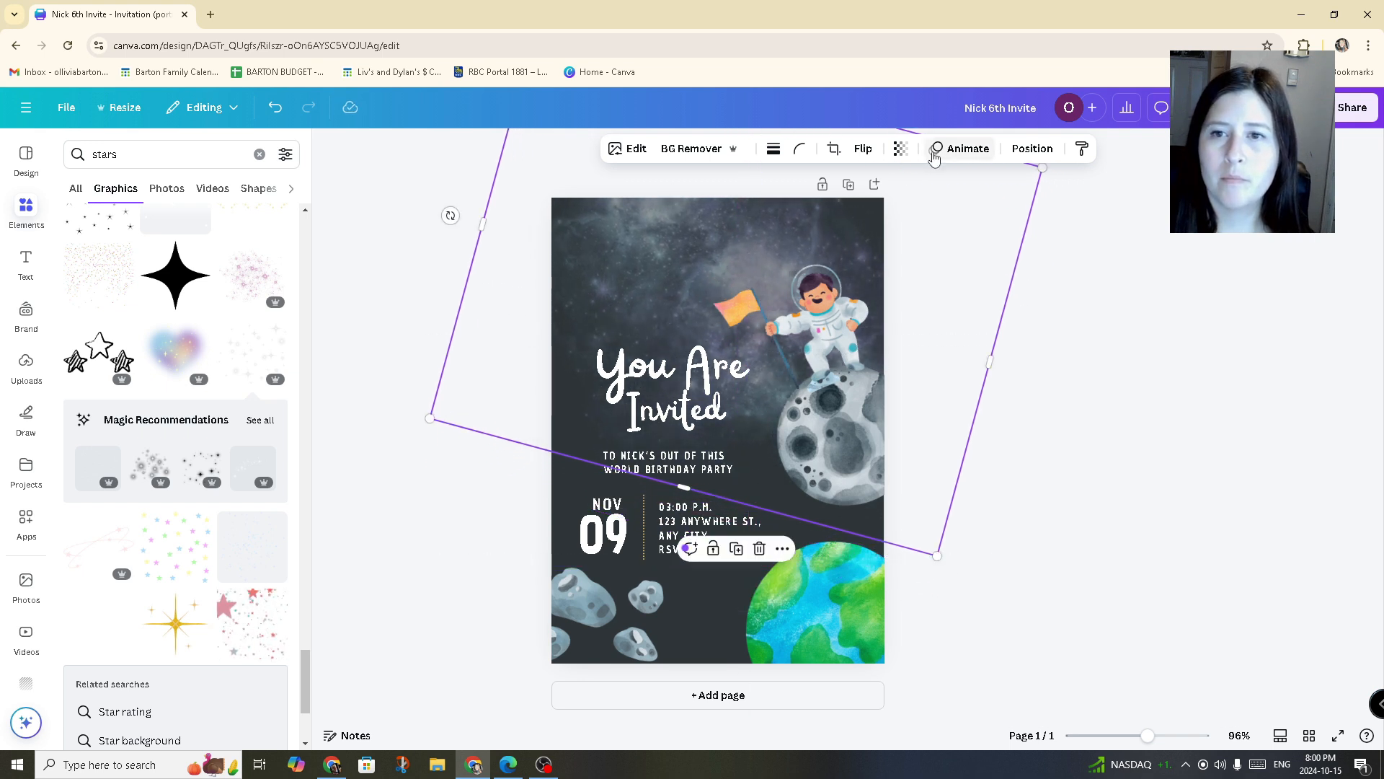
{"action": "left_click", "coordinate": [908, 154]}
{"action": "left_click_drag", "start_coordinate": [876, 214], "coordinate": [851, 228]}
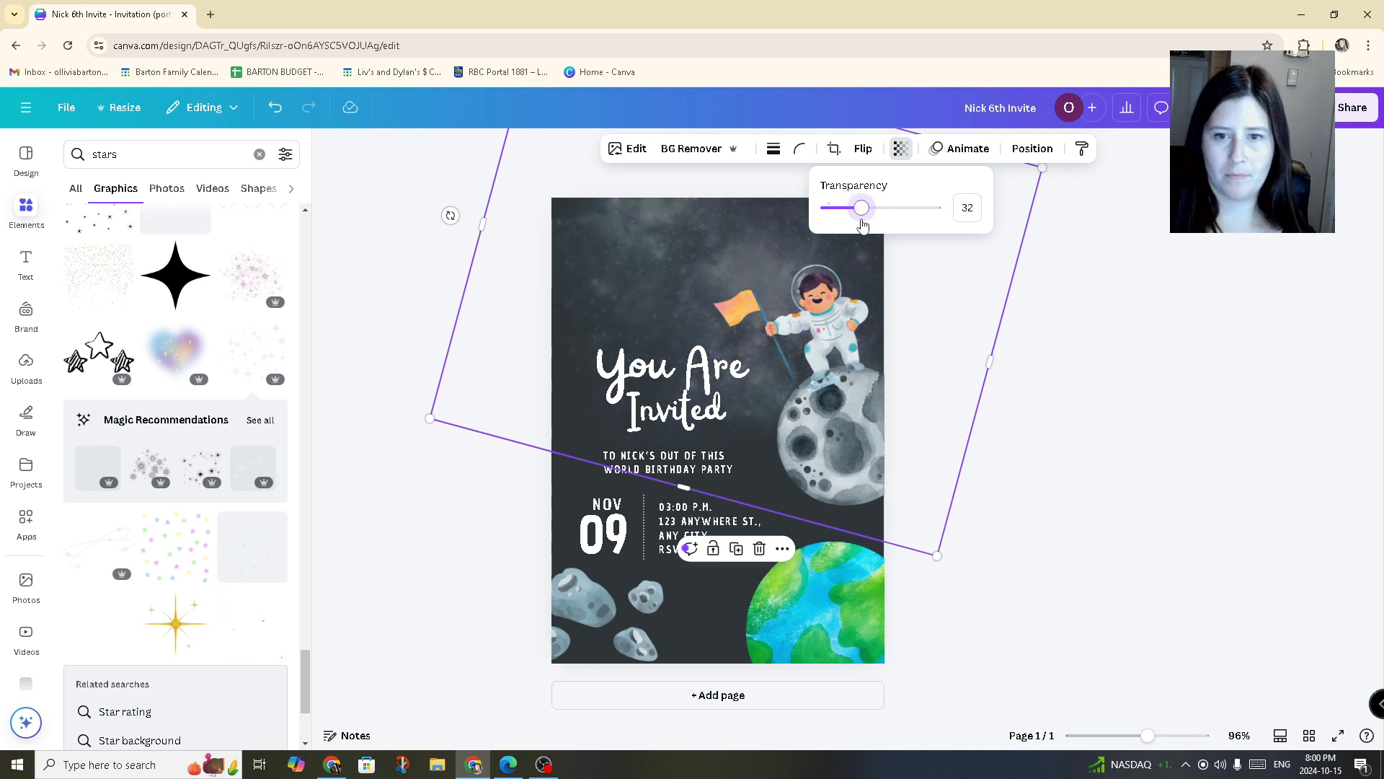
{"action": "left_click", "coordinate": [1085, 404]}
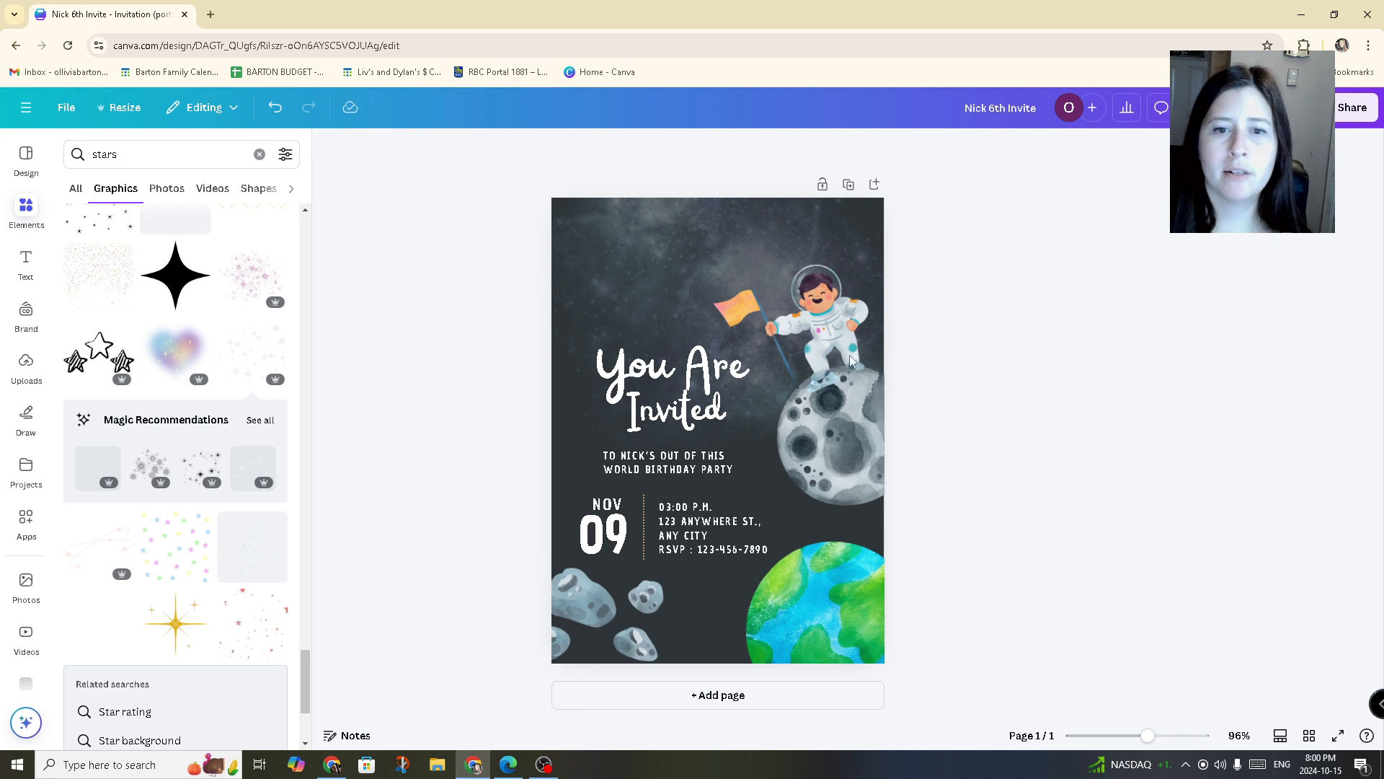
Search fonts for "kids", try Noot and Hibernate on both title lines, and settle on Finger Paint.
{"action": "left_click", "coordinate": [652, 371]}
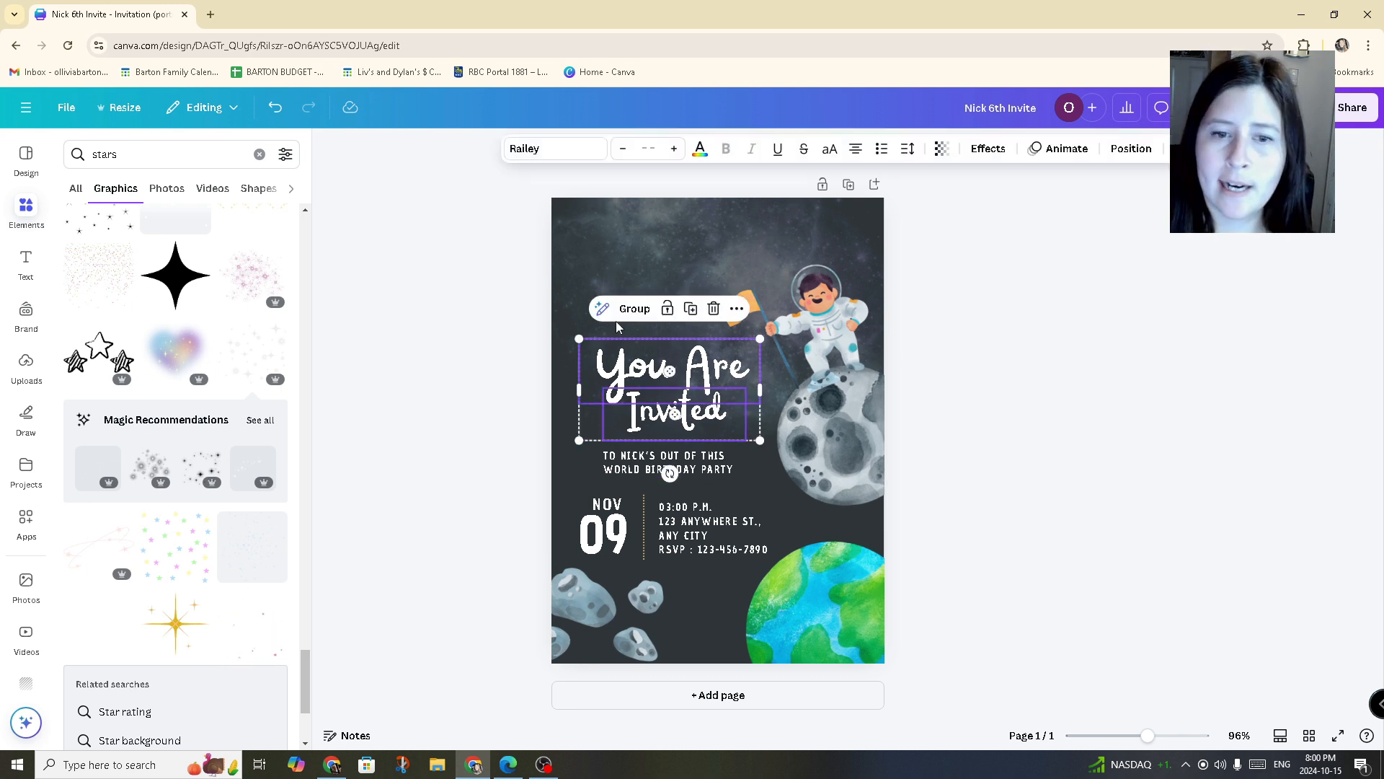
{"action": "left_click", "coordinate": [595, 148]}
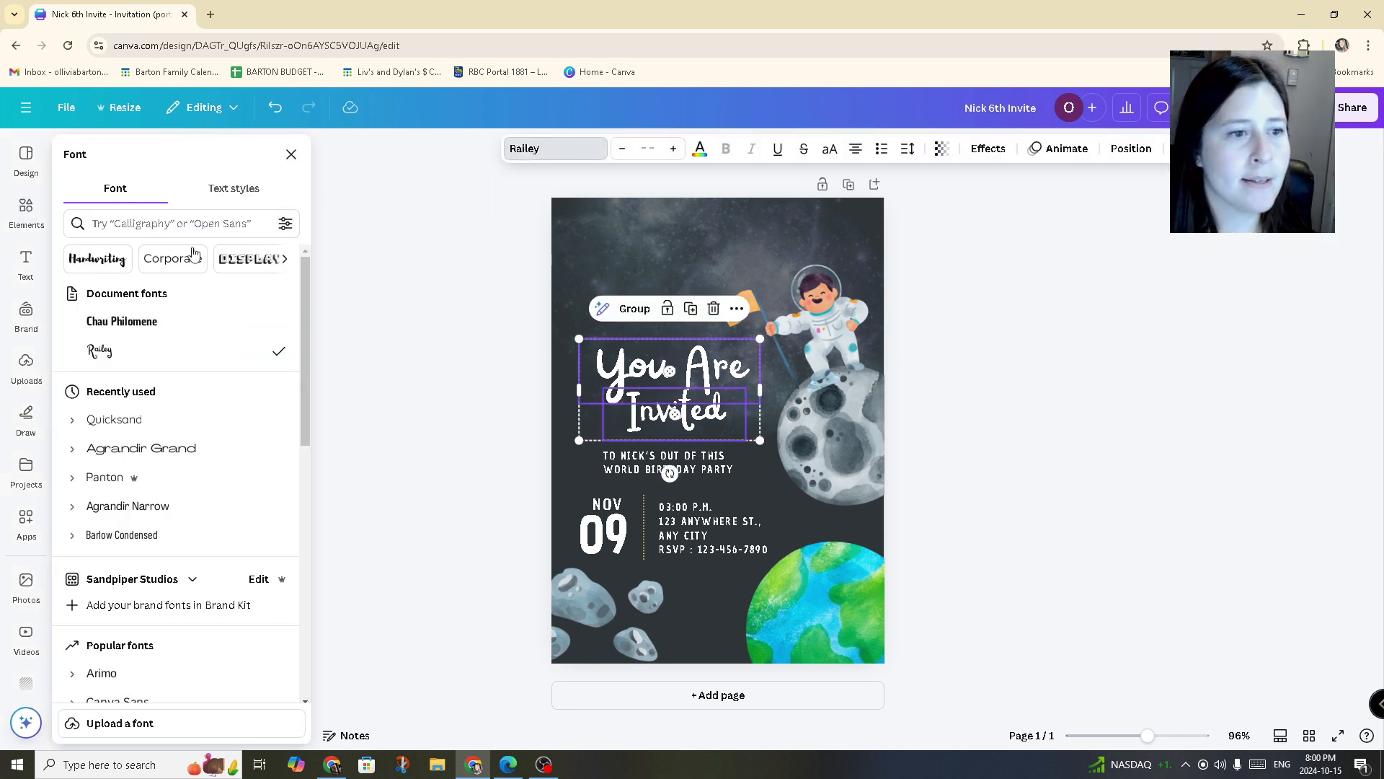
{"action": "left_click", "coordinate": [183, 224]}
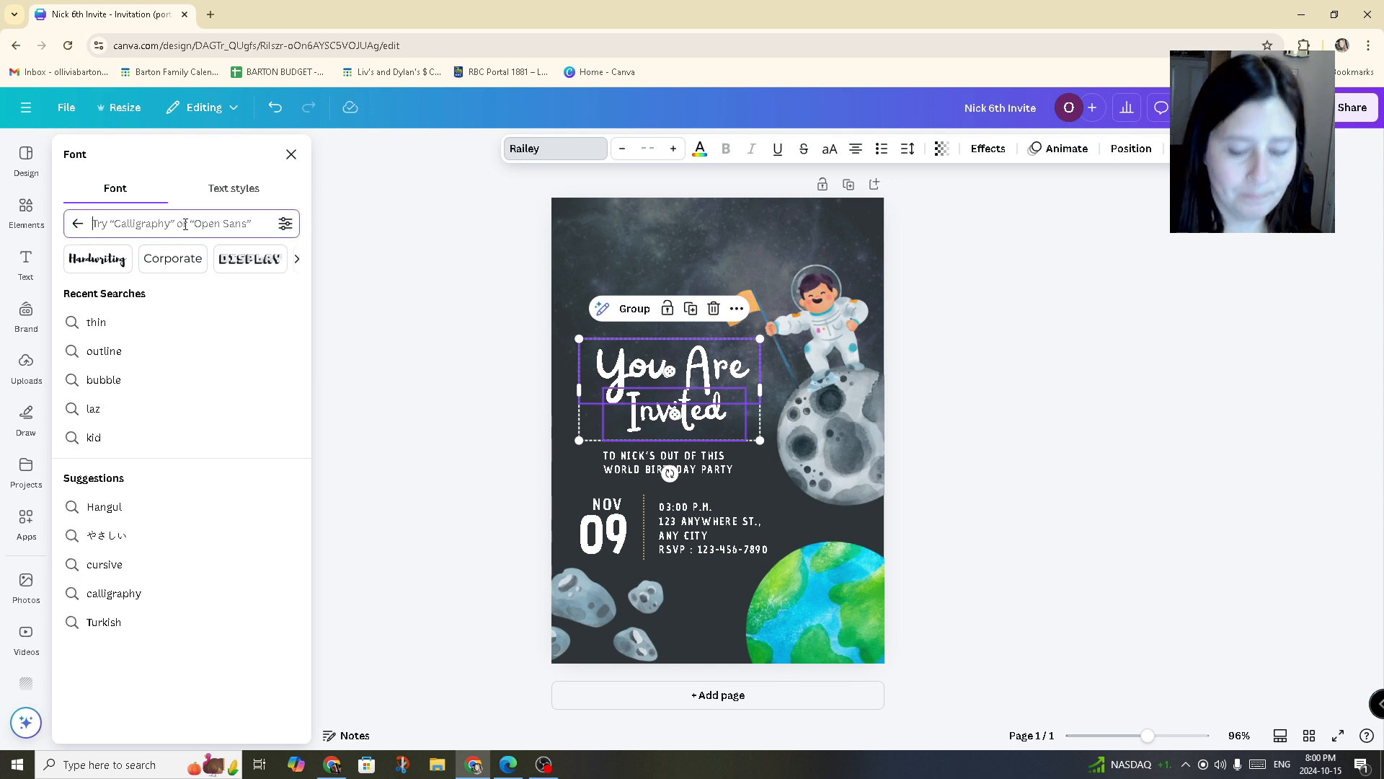
{"action": "type", "text": "kids"}
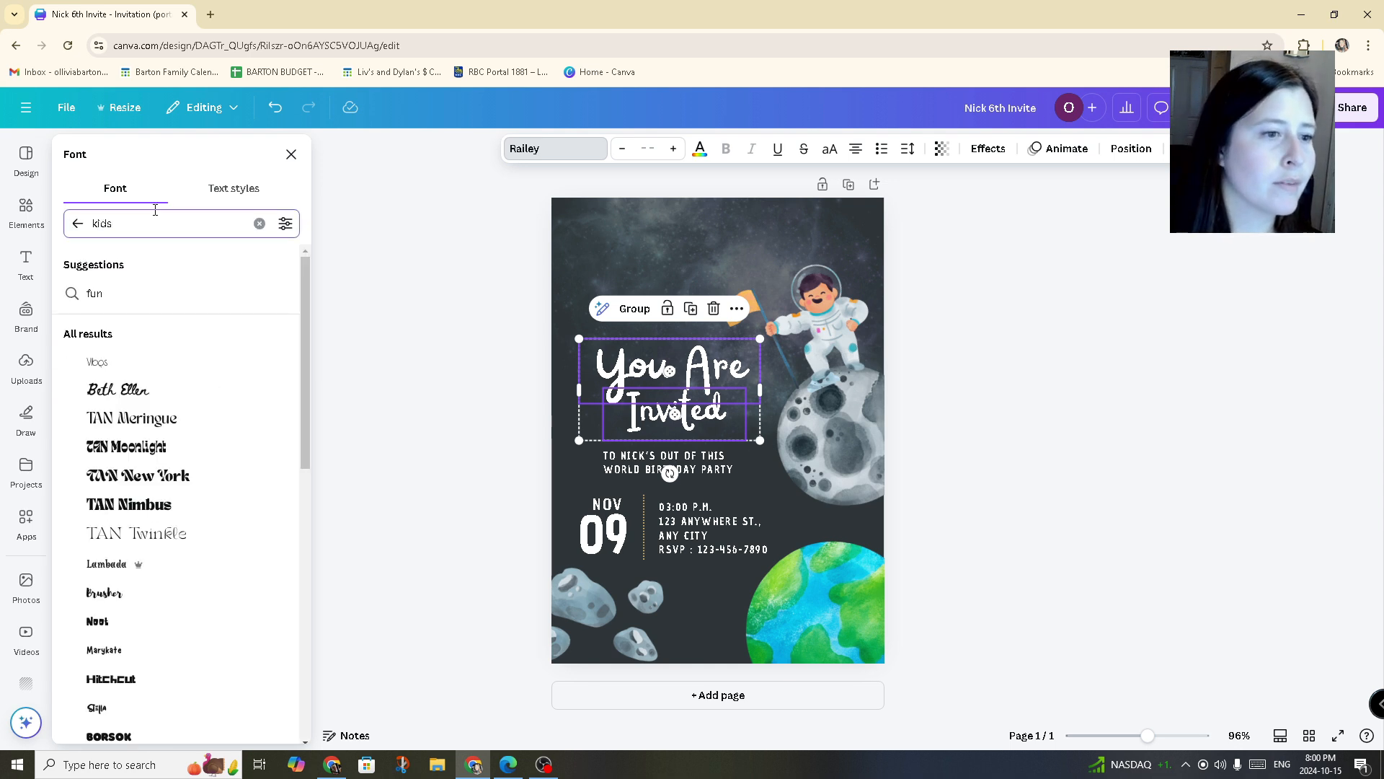
{"action": "scroll", "coordinate": [134, 410], "scroll_direction": "down", "scroll_amount": 3}
{"action": "left_click", "coordinate": [129, 409]}
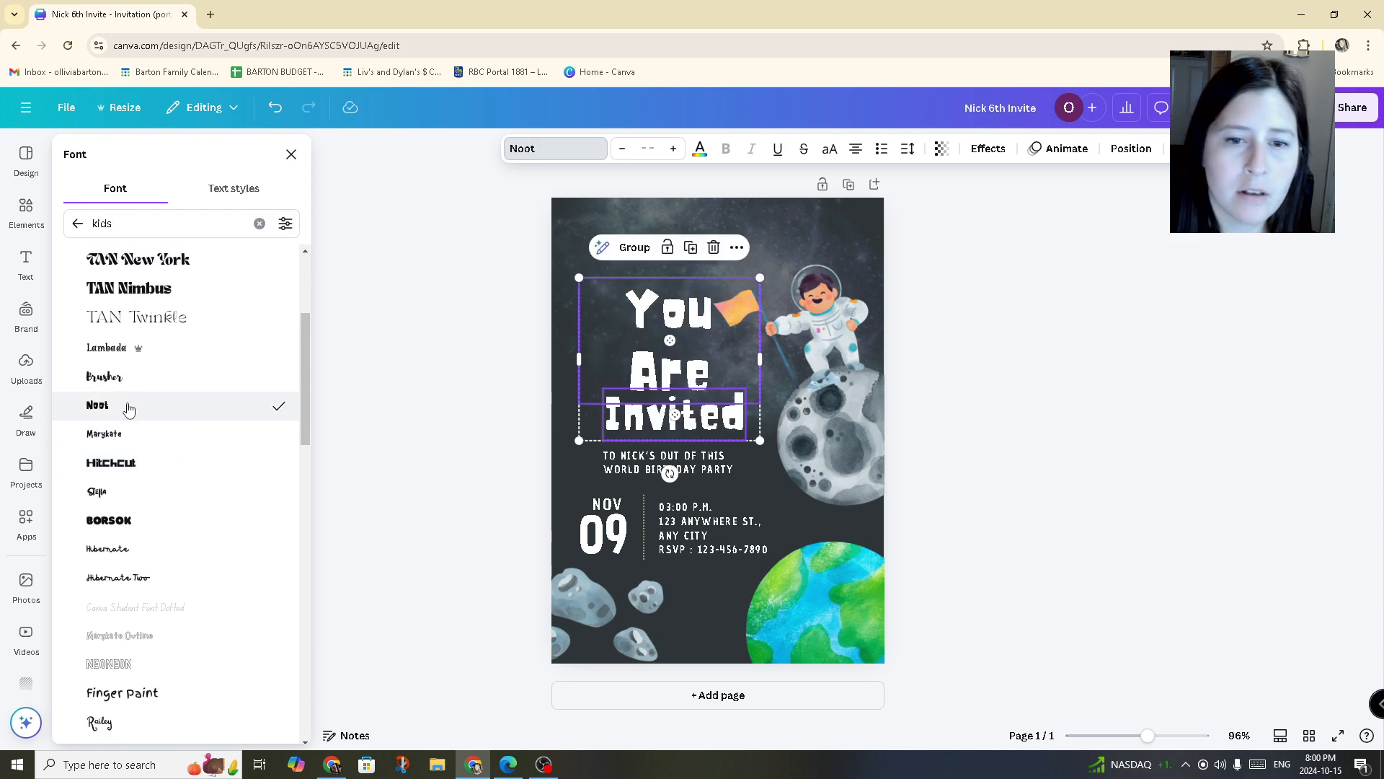
{"action": "scroll", "coordinate": [129, 409], "scroll_direction": "down", "scroll_amount": 3}
{"action": "left_click", "coordinate": [115, 302]}
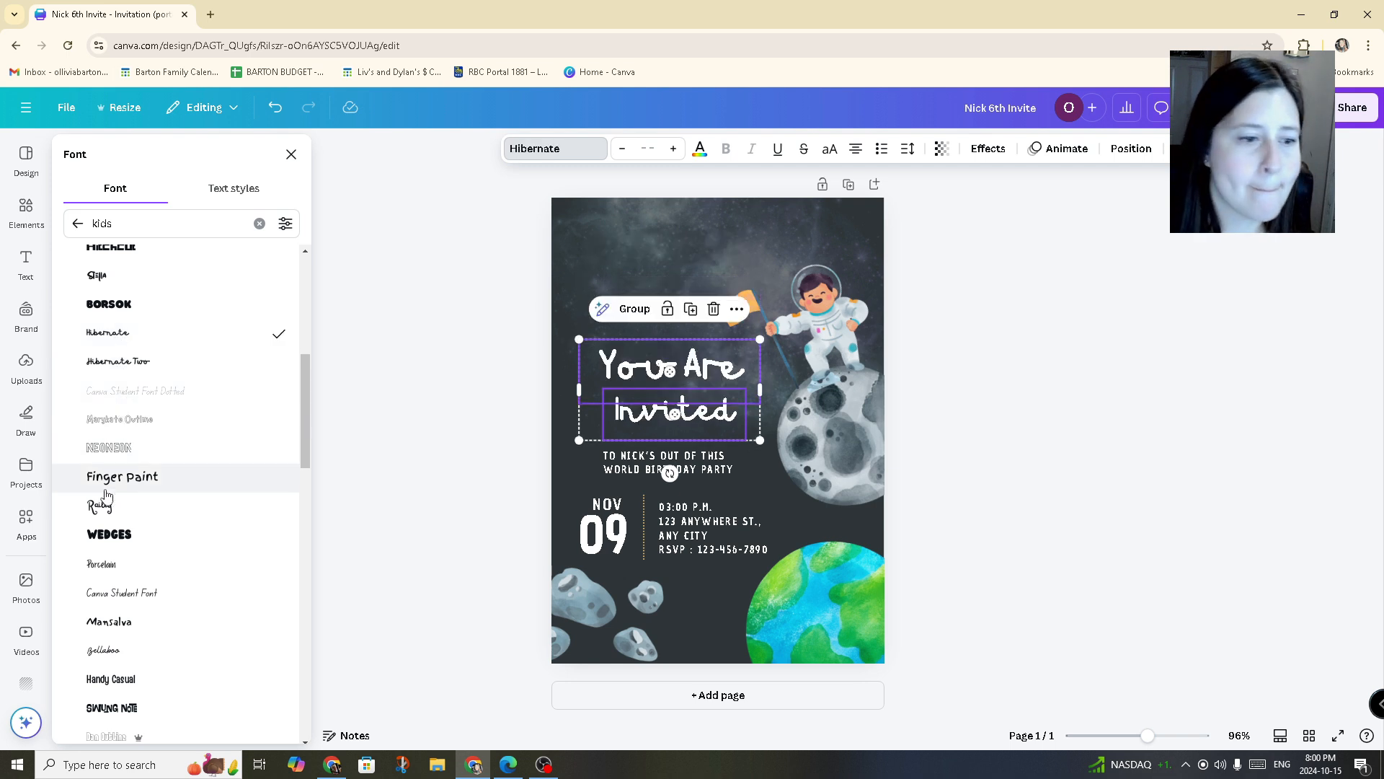
{"action": "left_click", "coordinate": [141, 540]}
{"action": "left_click", "coordinate": [153, 479]}
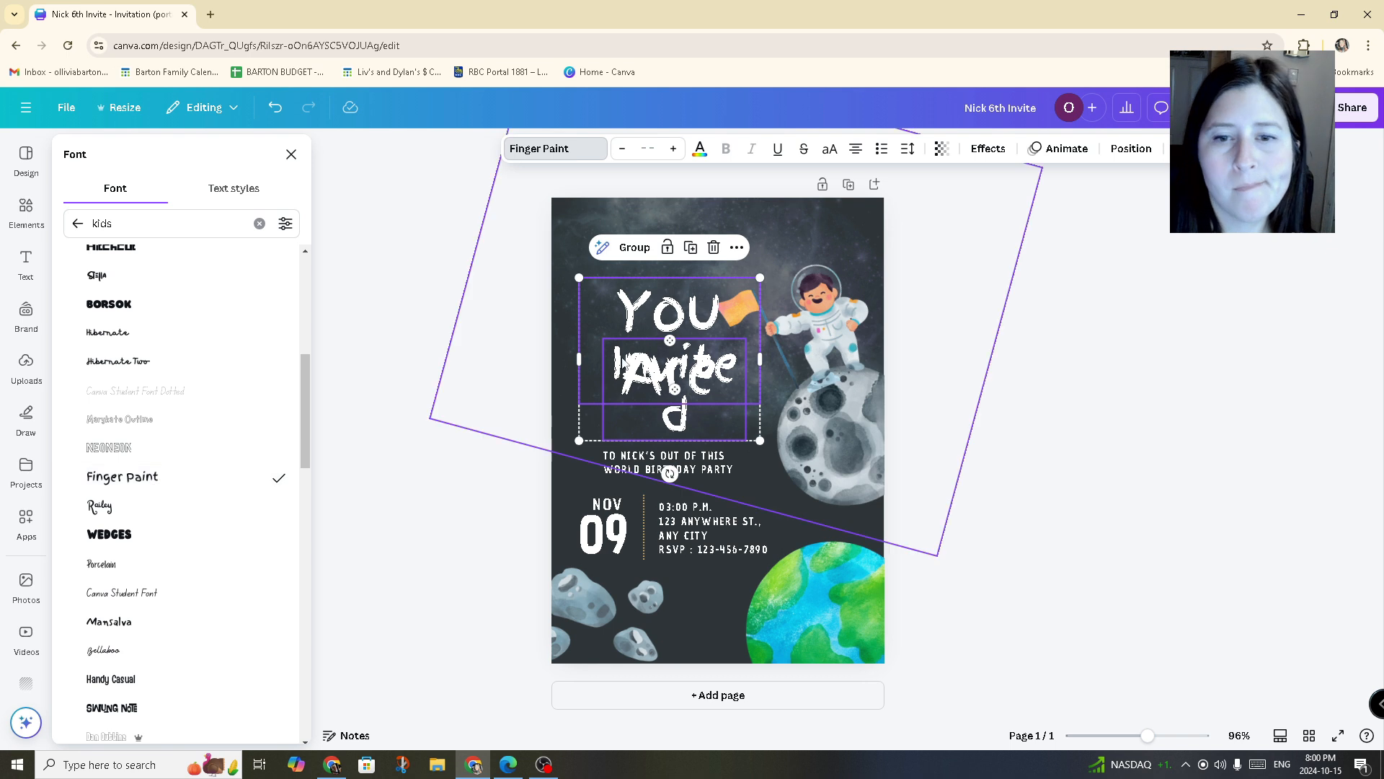
Widen the title text boxes so each line fits, then shrink the title and place it beside the astronaut above the party text.
{"action": "left_click_drag", "start_coordinate": [760, 358], "coordinate": [891, 378]}
{"action": "left_click", "coordinate": [781, 388]}
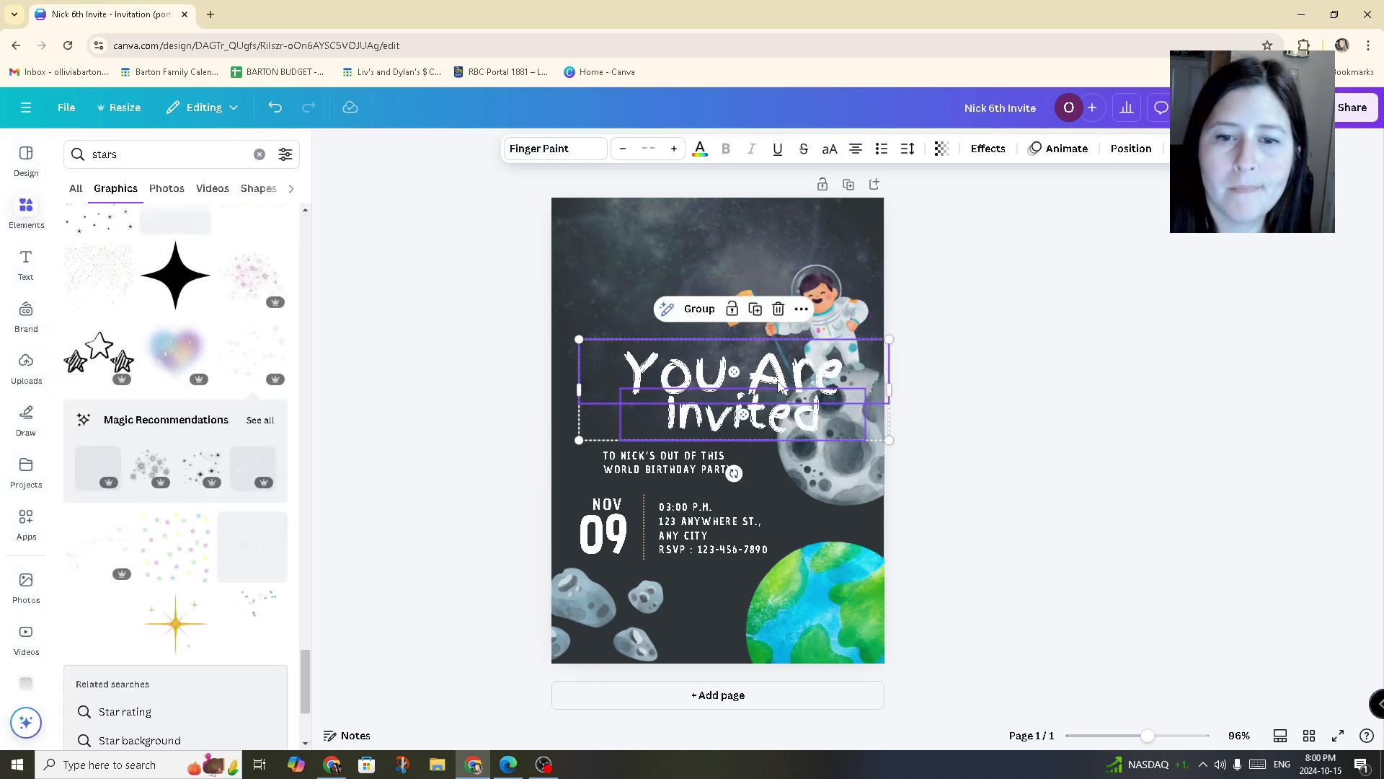
{"action": "left_click_drag", "start_coordinate": [767, 361], "coordinate": [734, 250]}
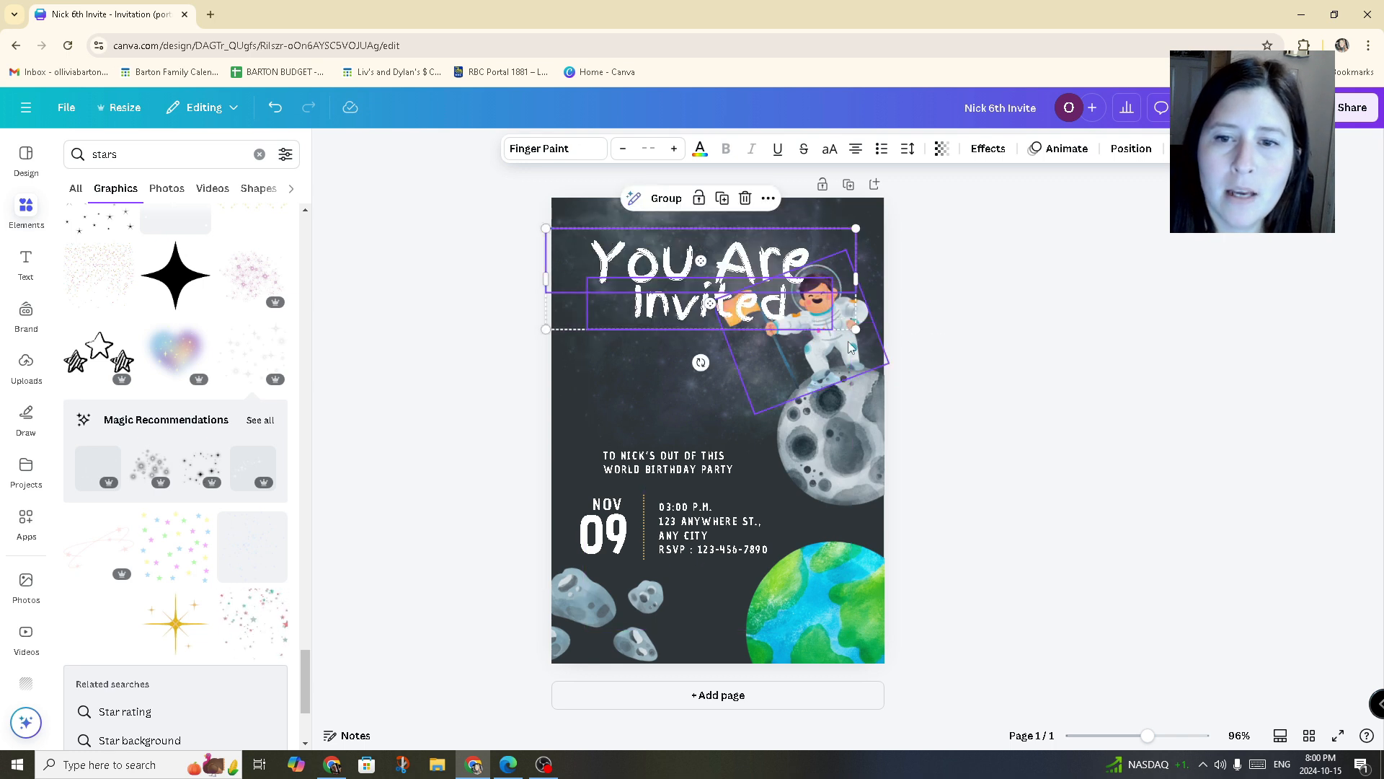
{"action": "left_click_drag", "start_coordinate": [856, 332], "coordinate": [766, 300]}
{"action": "left_click_drag", "start_coordinate": [685, 244], "coordinate": [697, 352]}
{"action": "left_click", "coordinate": [1025, 378]}
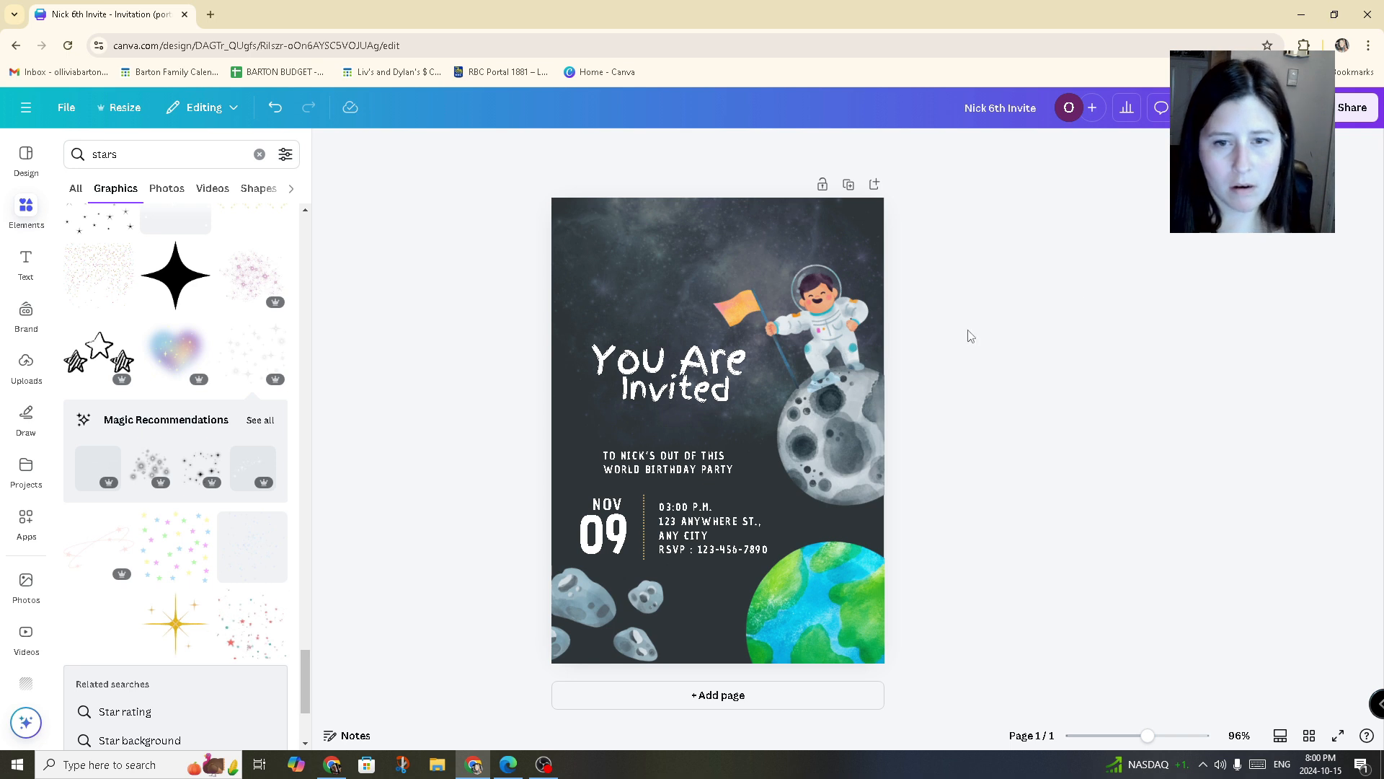
Nudge "Invited" slightly down from "You Are" and compare the font sizes of the two title lines.
{"action": "left_click", "coordinate": [685, 393]}
{"action": "left_click_drag", "start_coordinate": [689, 394], "coordinate": [691, 401]}
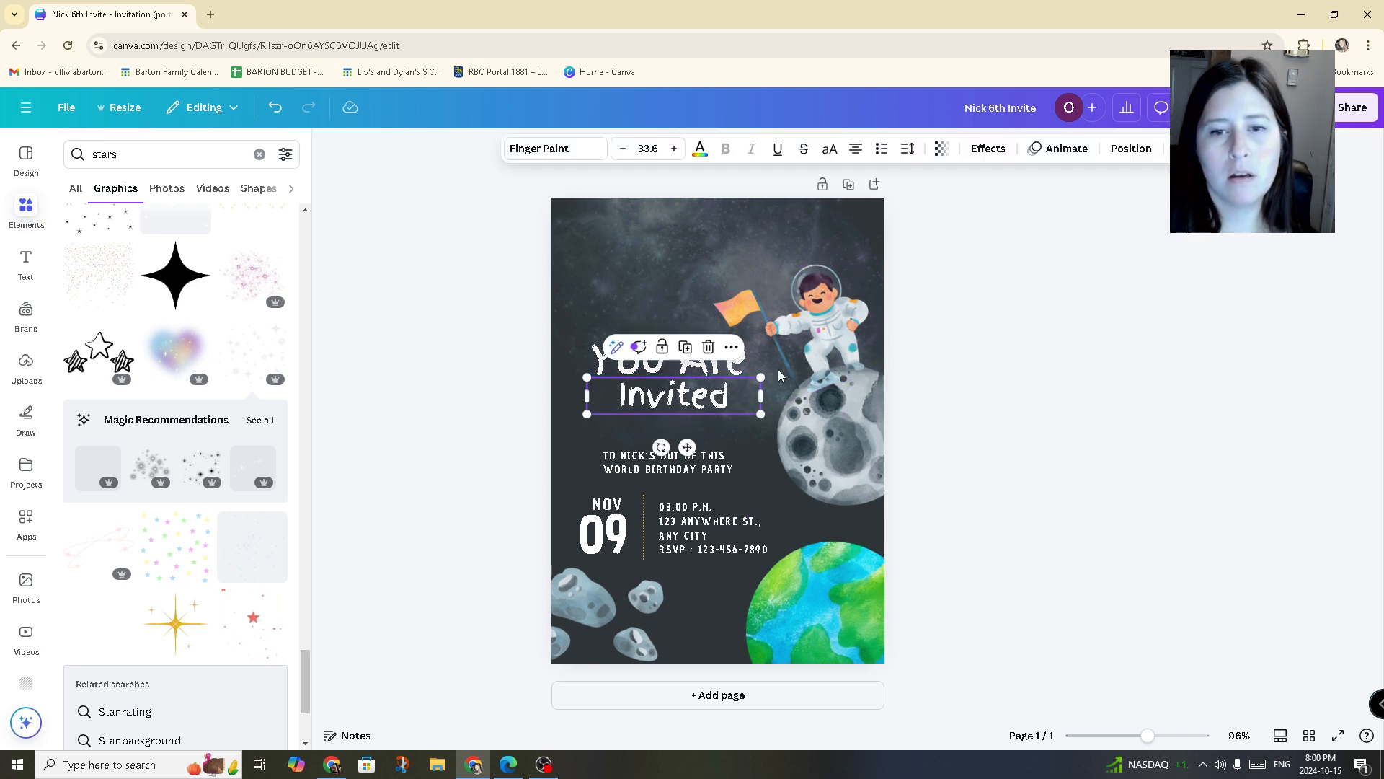
{"action": "left_click", "coordinate": [684, 361]}
{"action": "left_click", "coordinate": [659, 400]}
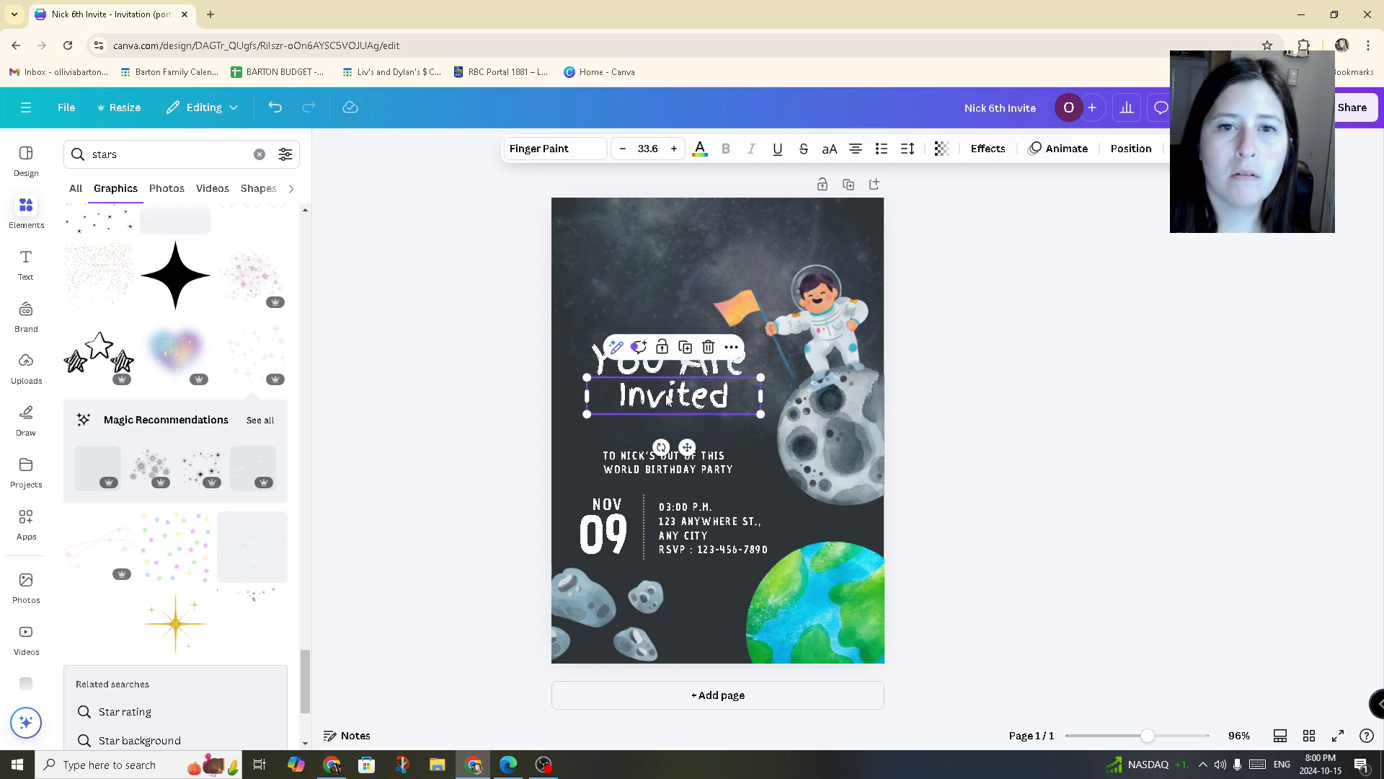
{"action": "left_click", "coordinate": [1048, 469]}
{"action": "left_click", "coordinate": [651, 350]}
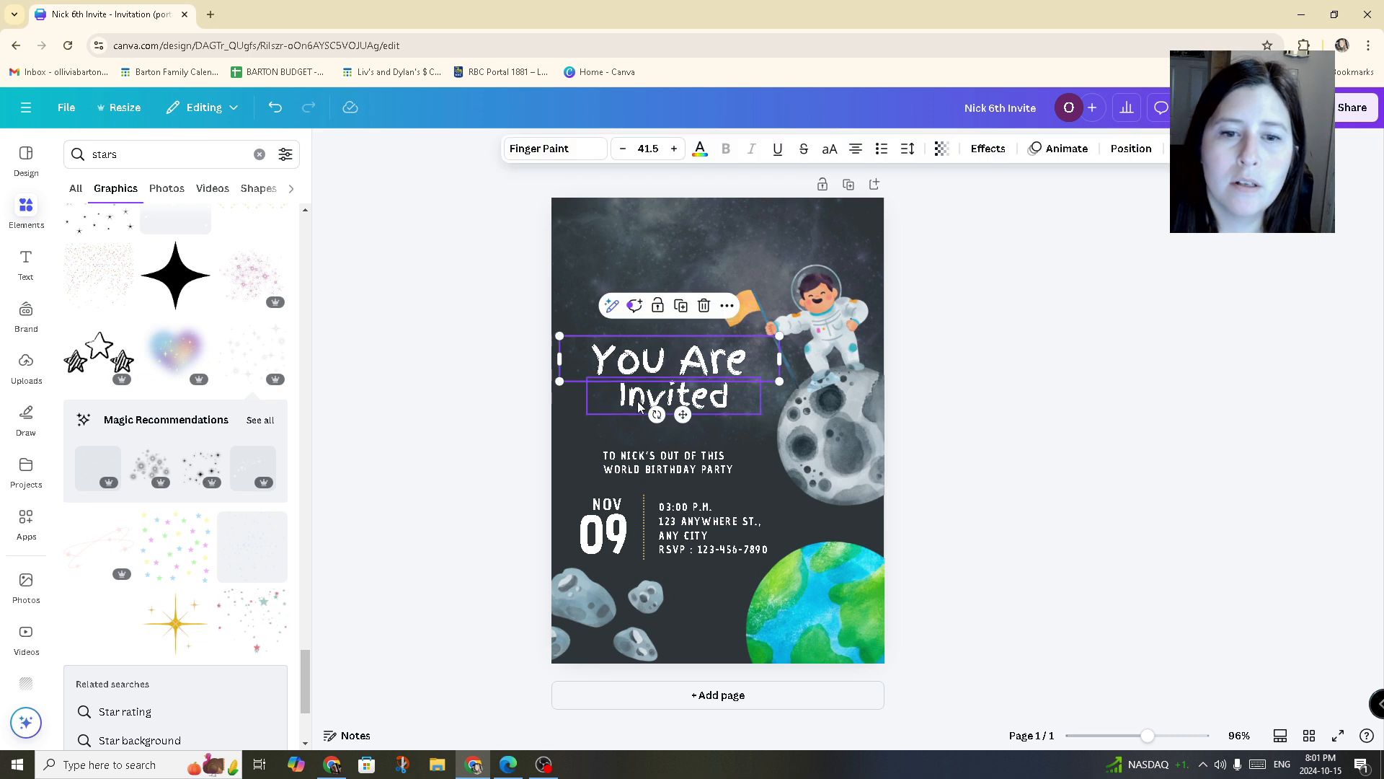
{"action": "left_click", "coordinate": [930, 380]}
{"action": "left_click", "coordinate": [657, 352]}
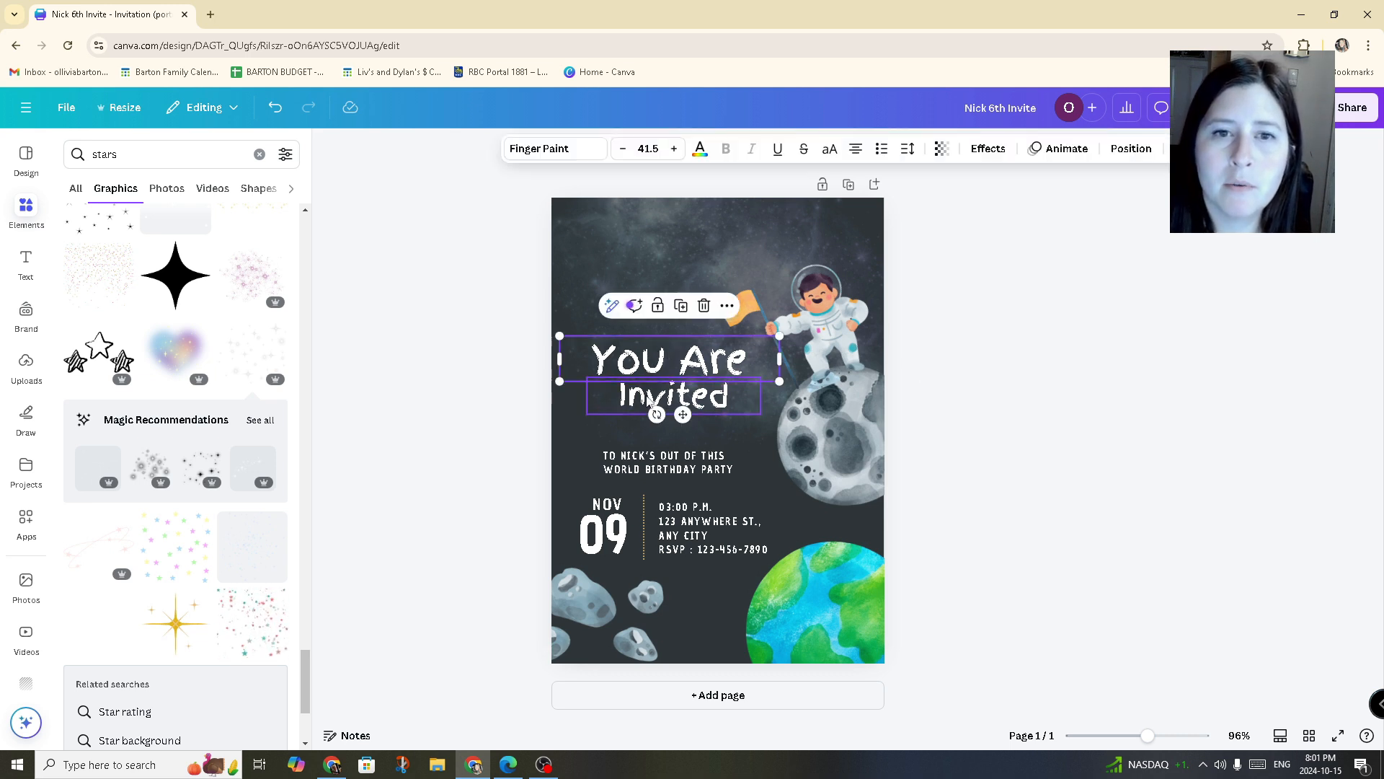
Set the font size of "Invited" to 41.5 to match the "You Are" line.
{"action": "left_click", "coordinate": [651, 400]}
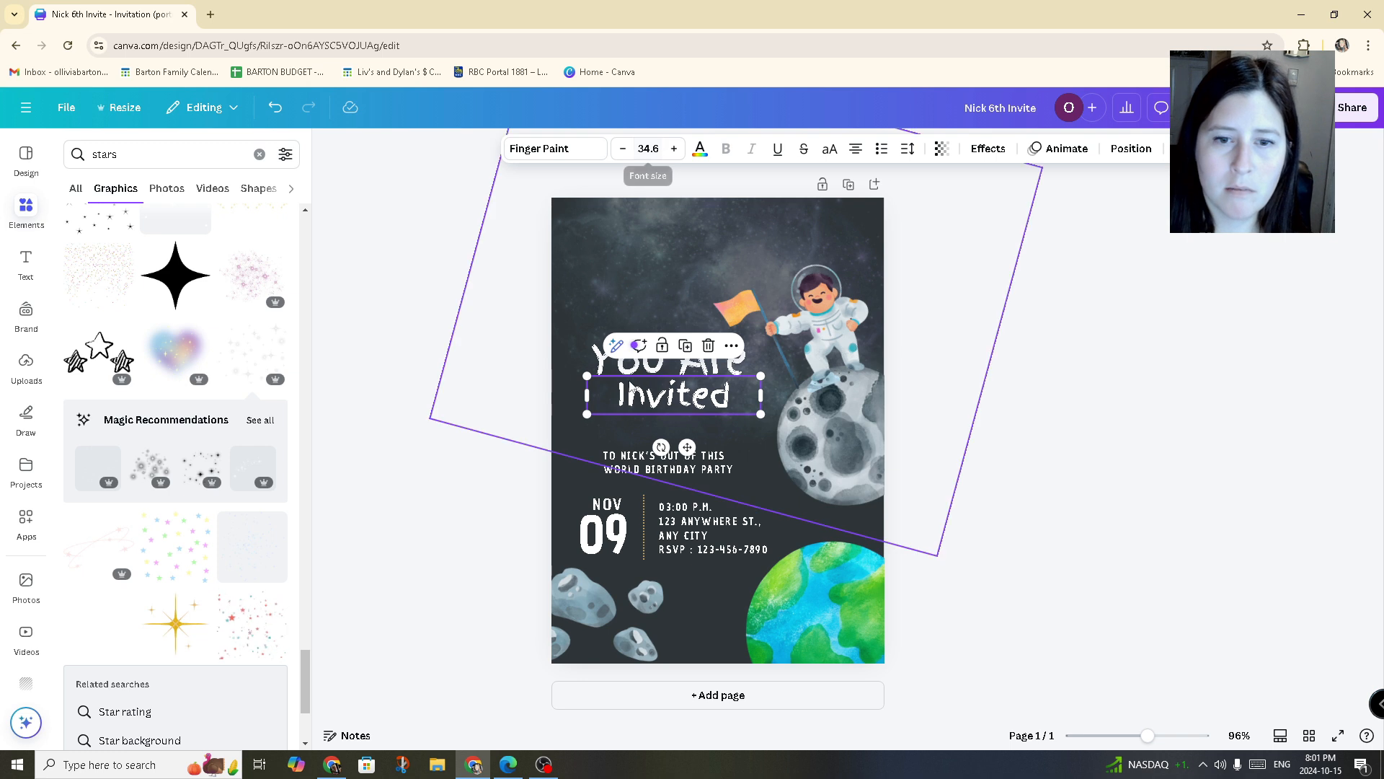
{"action": "left_click", "coordinate": [606, 382]}
{"action": "left_click", "coordinate": [609, 393]}
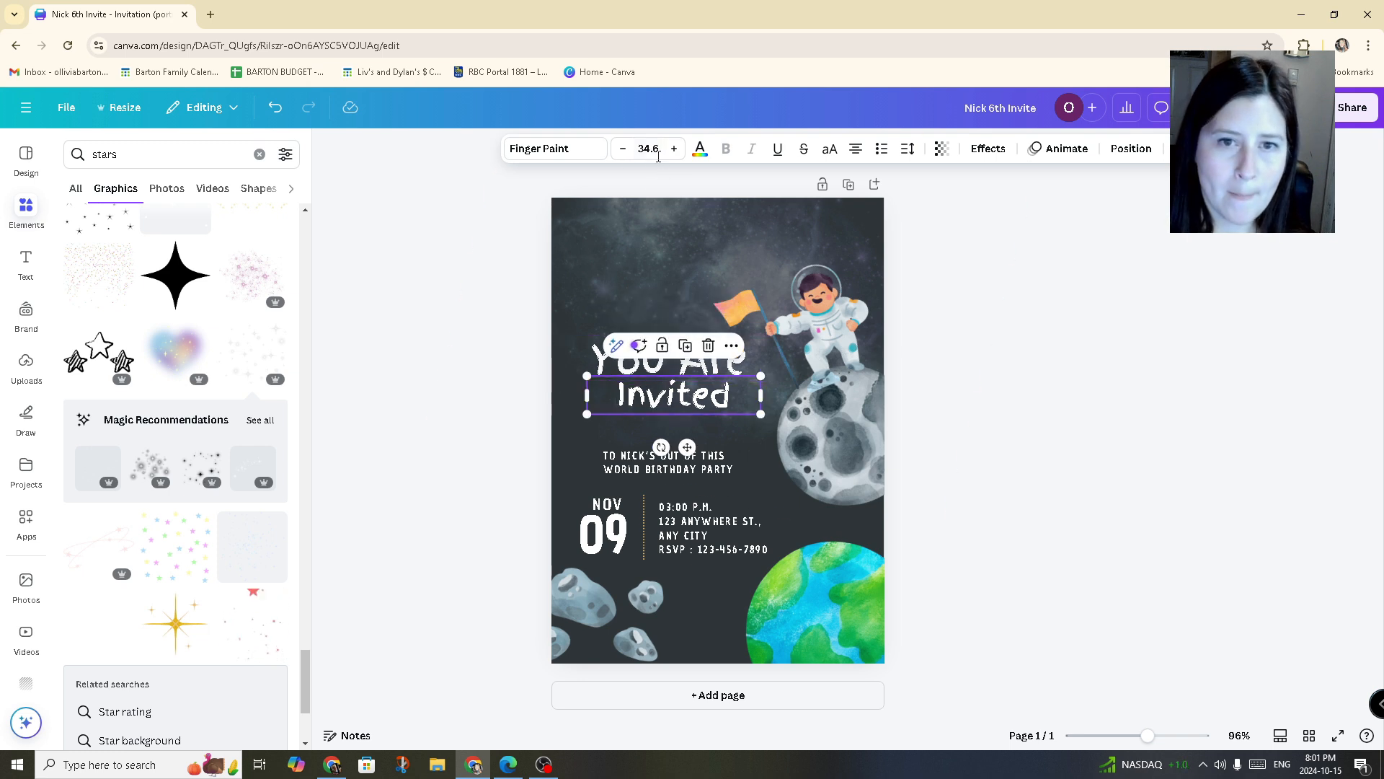
{"action": "left_click", "coordinate": [648, 149]}
{"action": "type", "text": "41.5"}
{"action": "key", "text": "Return"}
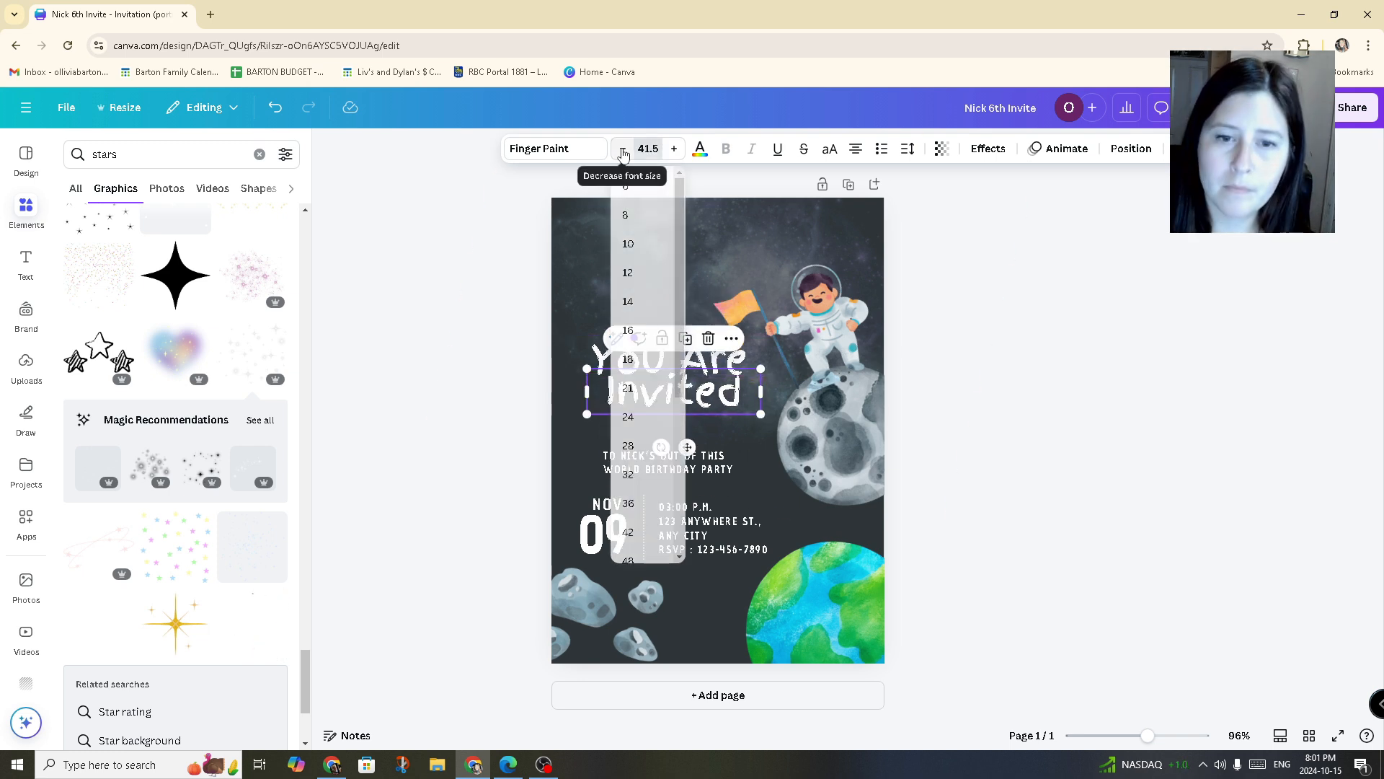
Shift "You Are" slightly up and left and reposition "Invited" beneath it so the two lines are evenly spaced.
{"action": "left_click", "coordinate": [1145, 341]}
{"action": "left_click_drag", "start_coordinate": [650, 354], "coordinate": [641, 350]}
{"action": "mouse_move", "coordinate": [673, 394]}
{"action": "left_mouse_down"}
{"action": "mouse_move", "coordinate": [656, 380]}
{"action": "mouse_move", "coordinate": [683, 394]}
{"action": "left_mouse_up"}
{"action": "left_click", "coordinate": [1017, 452]}
{"action": "left_click", "coordinate": [1098, 435]}
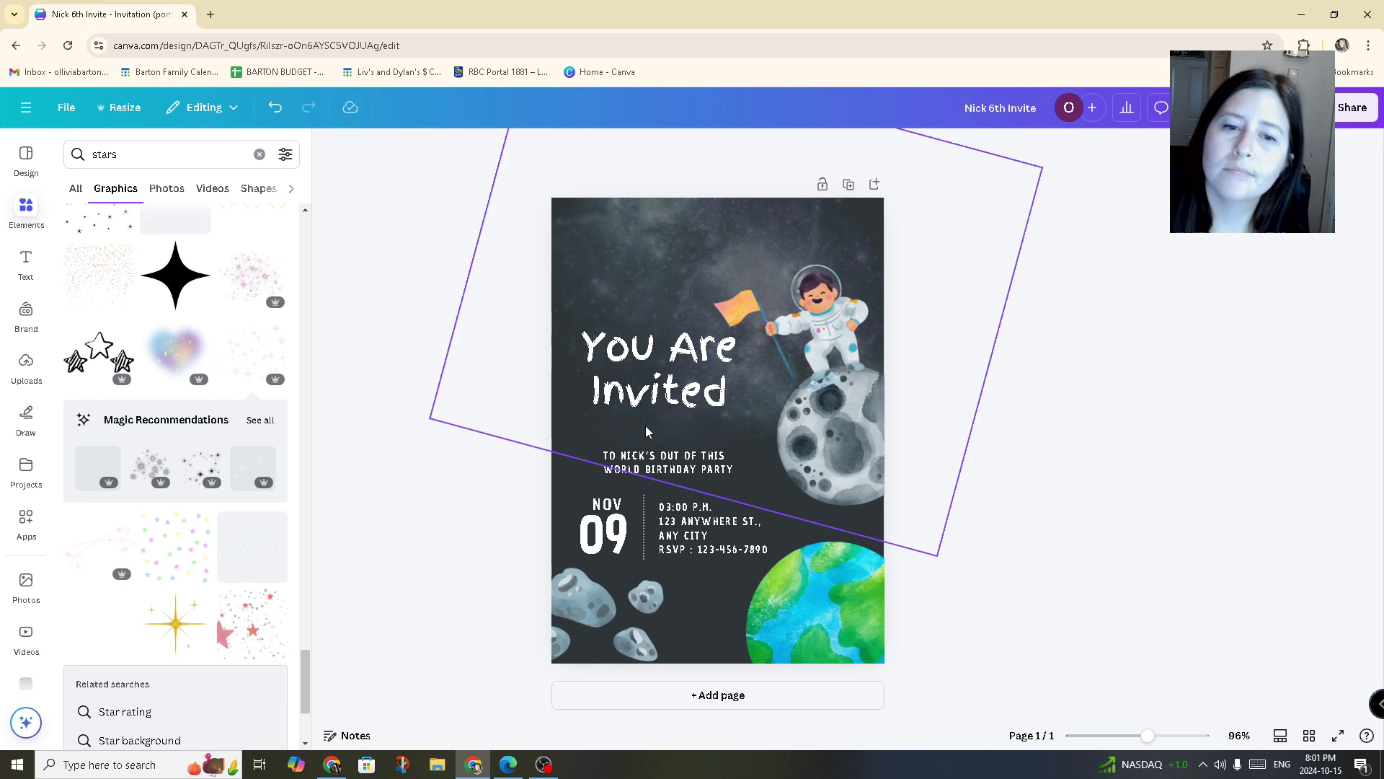
Tilt both title lines counterclockwise so they slope upward to the right, and fit "You Are" closely above "Invited".
{"action": "left_click", "coordinate": [649, 401]}
{"action": "left_click_drag", "start_coordinate": [645, 447], "coordinate": [671, 416]}
{"action": "left_click", "coordinate": [628, 346]}
{"action": "left_click", "coordinate": [962, 344]}
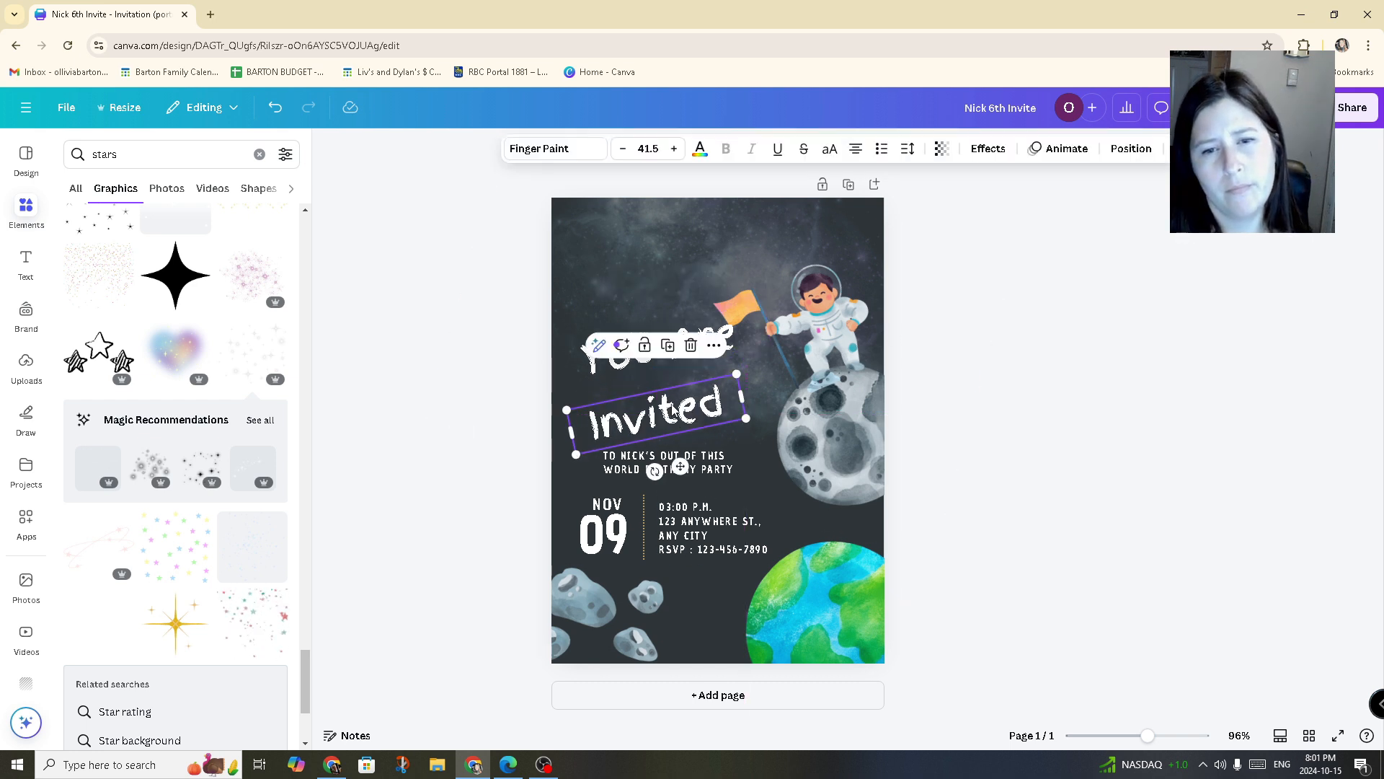
{"action": "left_click", "coordinate": [1016, 424]}
{"action": "left_click_drag", "start_coordinate": [673, 351], "coordinate": [658, 370]}
{"action": "left_click", "coordinate": [1043, 456]}
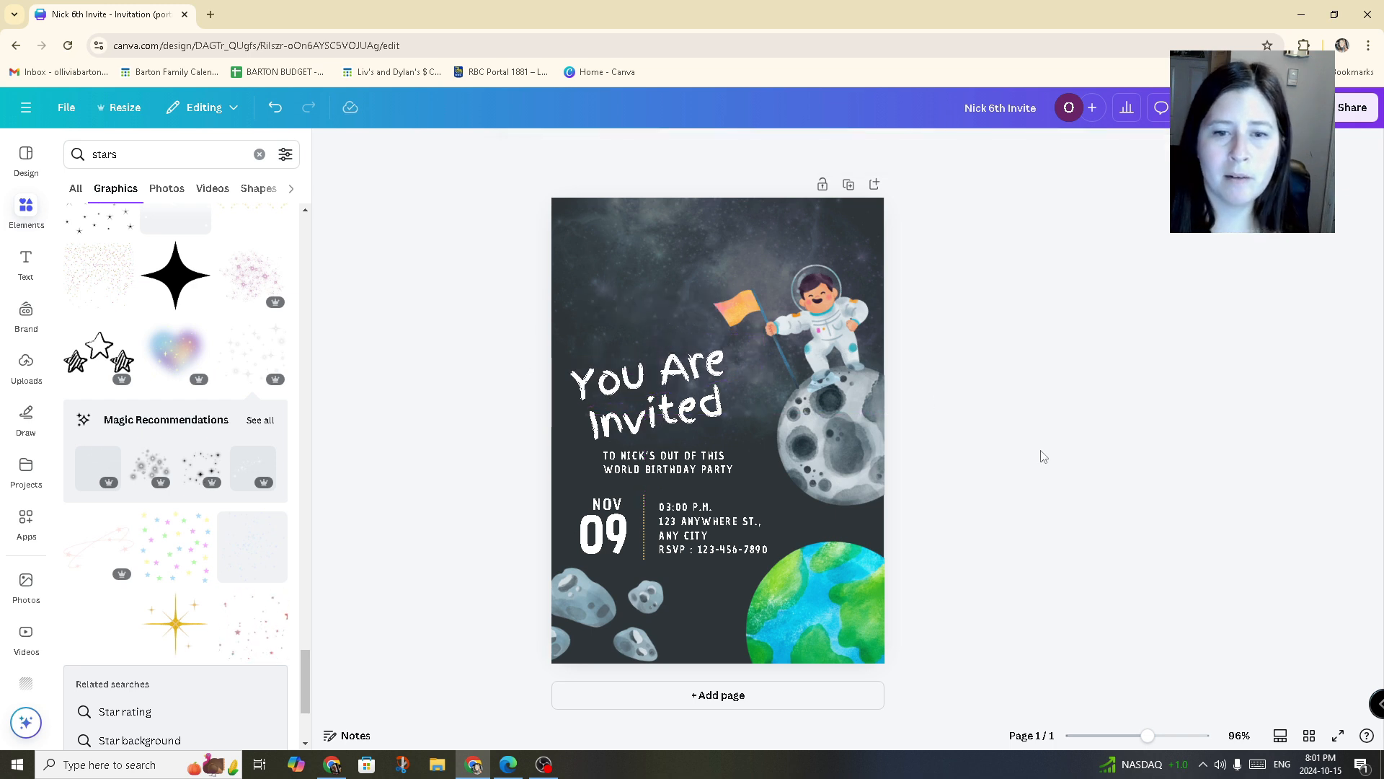
Move the title to the invitation's upper-left area and place the party text beneath it, narrowed to three lines.
{"action": "left_click_drag", "start_coordinate": [697, 465], "coordinate": [723, 454]}
{"action": "left_click_drag", "start_coordinate": [612, 365], "coordinate": [662, 339]}
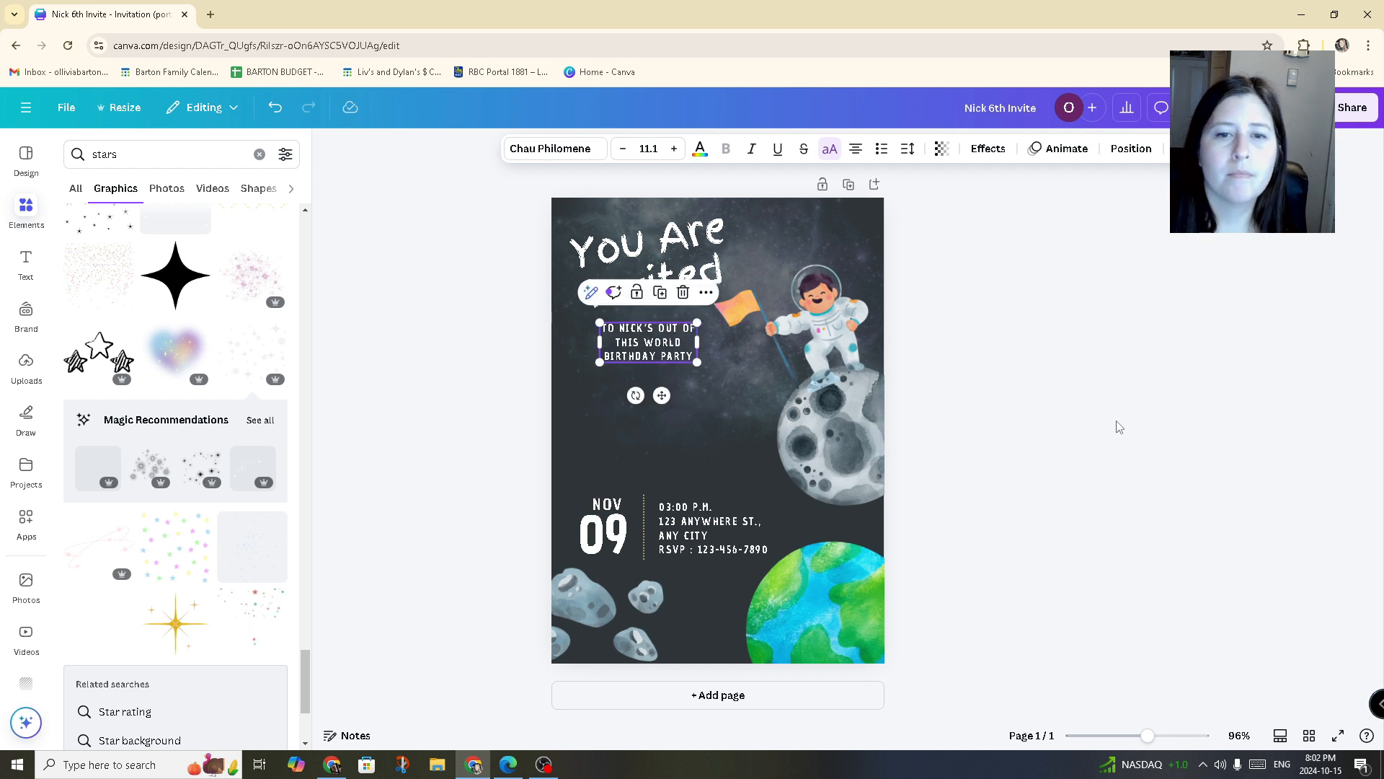
{"action": "left_click", "coordinate": [1117, 422]}
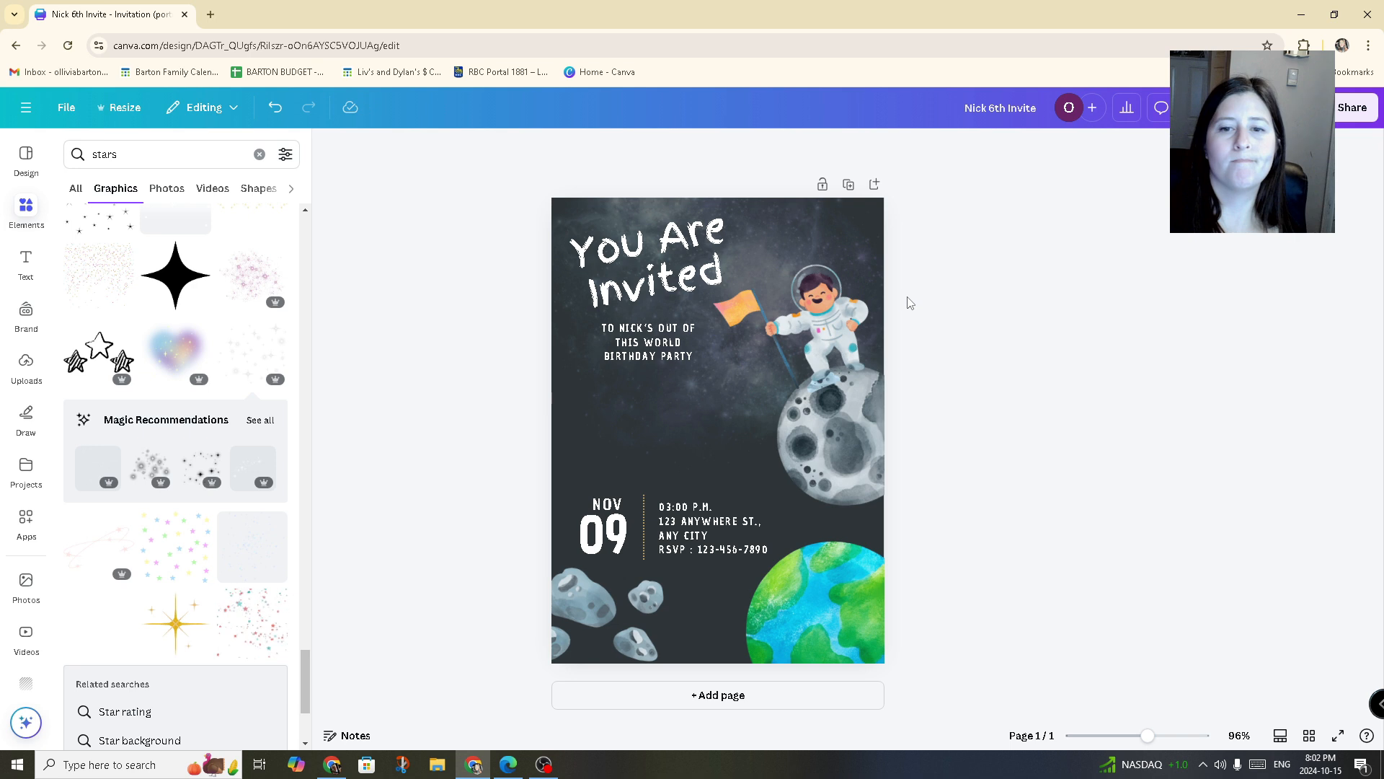
Select the moon and astronaut together and move them slightly down and to the right.
{"action": "left_click", "coordinate": [838, 401]}
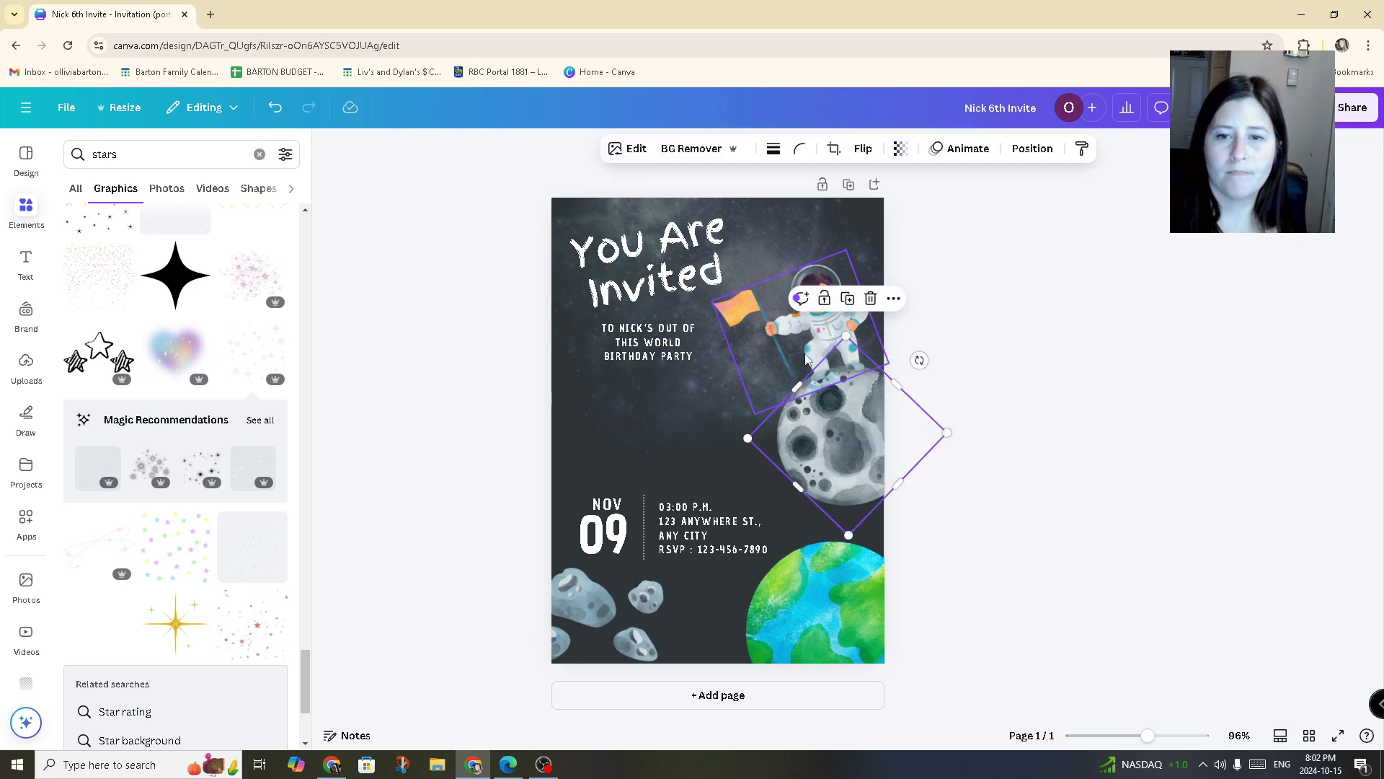
{"action": "left_click", "coordinate": [816, 388], "text": "shift"}
{"action": "left_click_drag", "start_coordinate": [816, 388], "coordinate": [822, 414]}
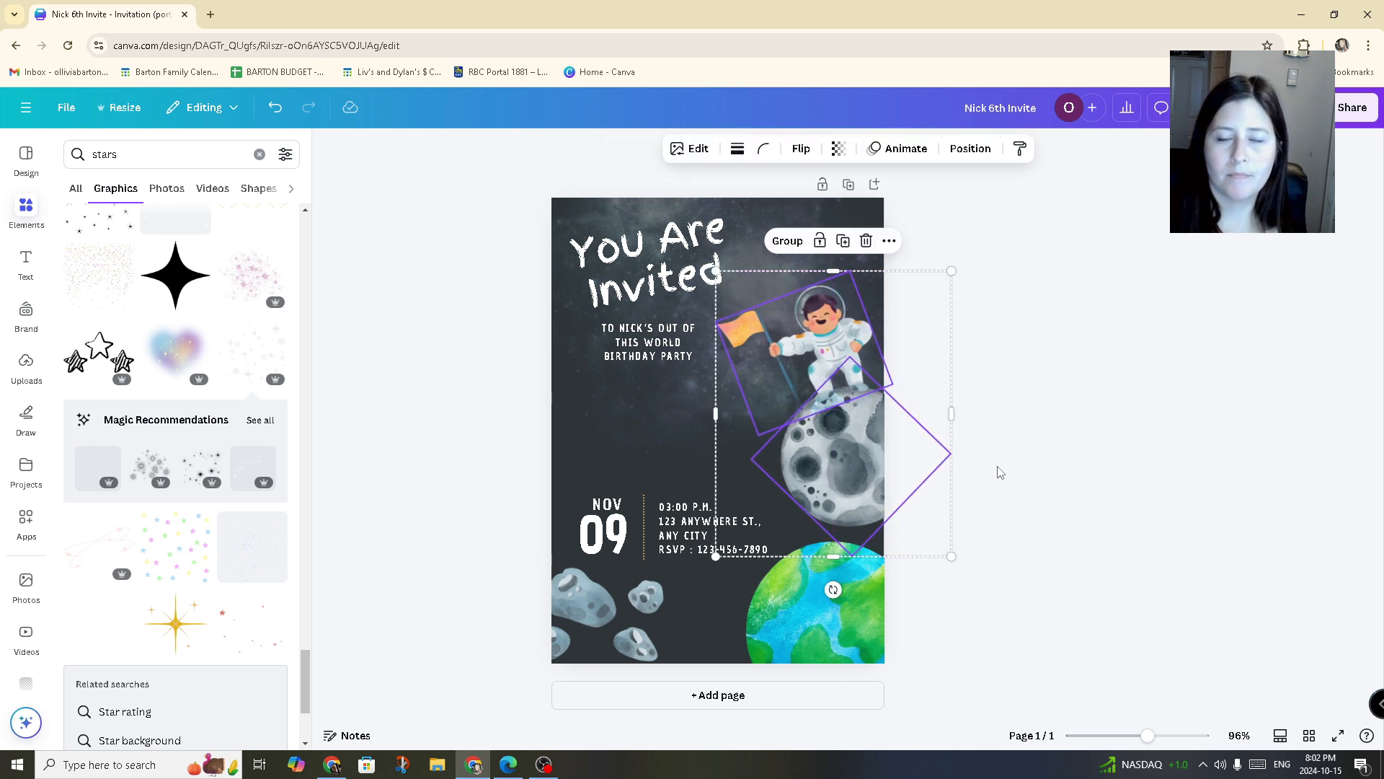
{"action": "left_click", "coordinate": [1177, 436]}
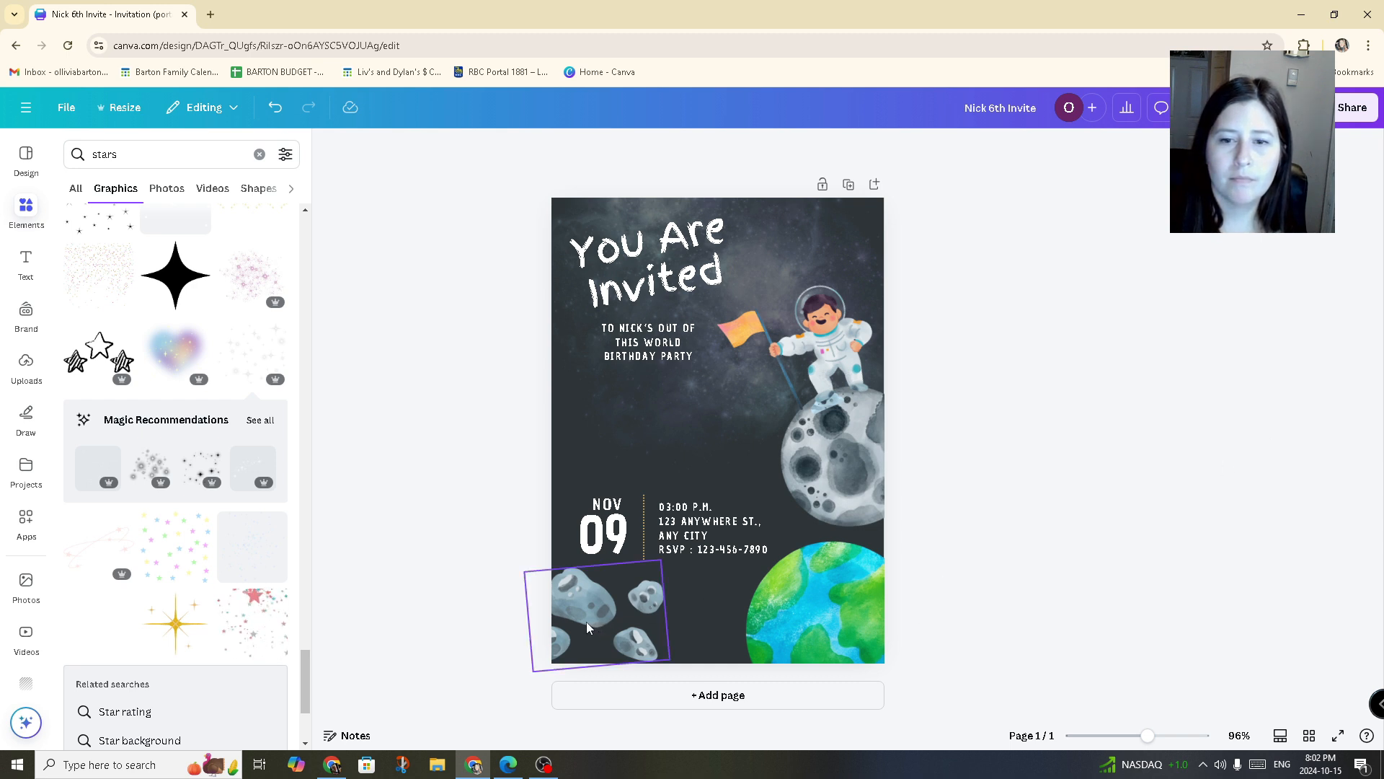
Swap the Earth and asteroids, placing the Earth in the invitation's lower-left corner and the rotated asteroids in the lower-right corner.
{"action": "left_click_drag", "start_coordinate": [586, 622], "coordinate": [721, 441]}
{"action": "left_click_drag", "start_coordinate": [818, 635], "coordinate": [585, 655]}
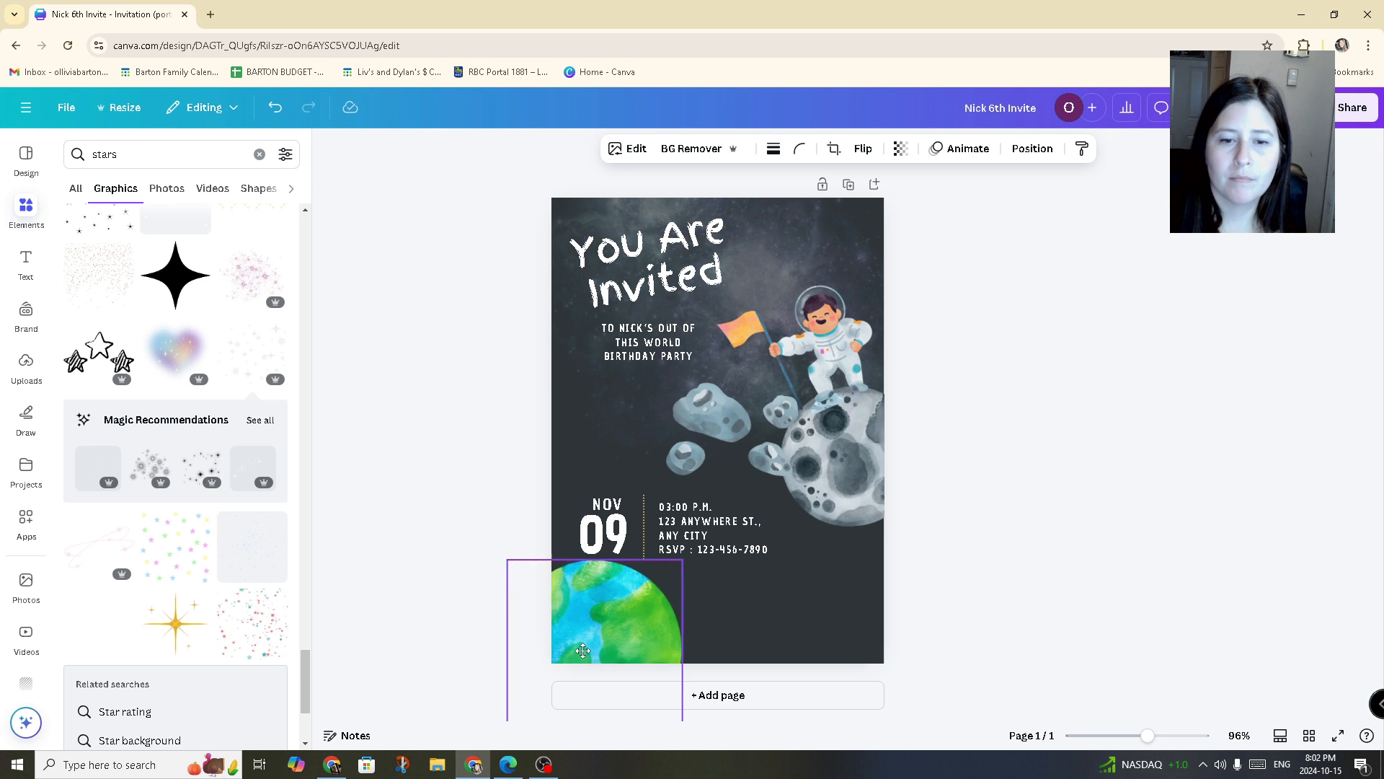
{"action": "left_click_drag", "start_coordinate": [683, 450], "coordinate": [789, 580]}
{"action": "left_click_drag", "start_coordinate": [828, 686], "coordinate": [849, 681]}
{"action": "left_click", "coordinate": [913, 597]}
{"action": "left_click_drag", "start_coordinate": [864, 591], "coordinate": [877, 607]}
{"action": "left_click", "coordinate": [1014, 535]}
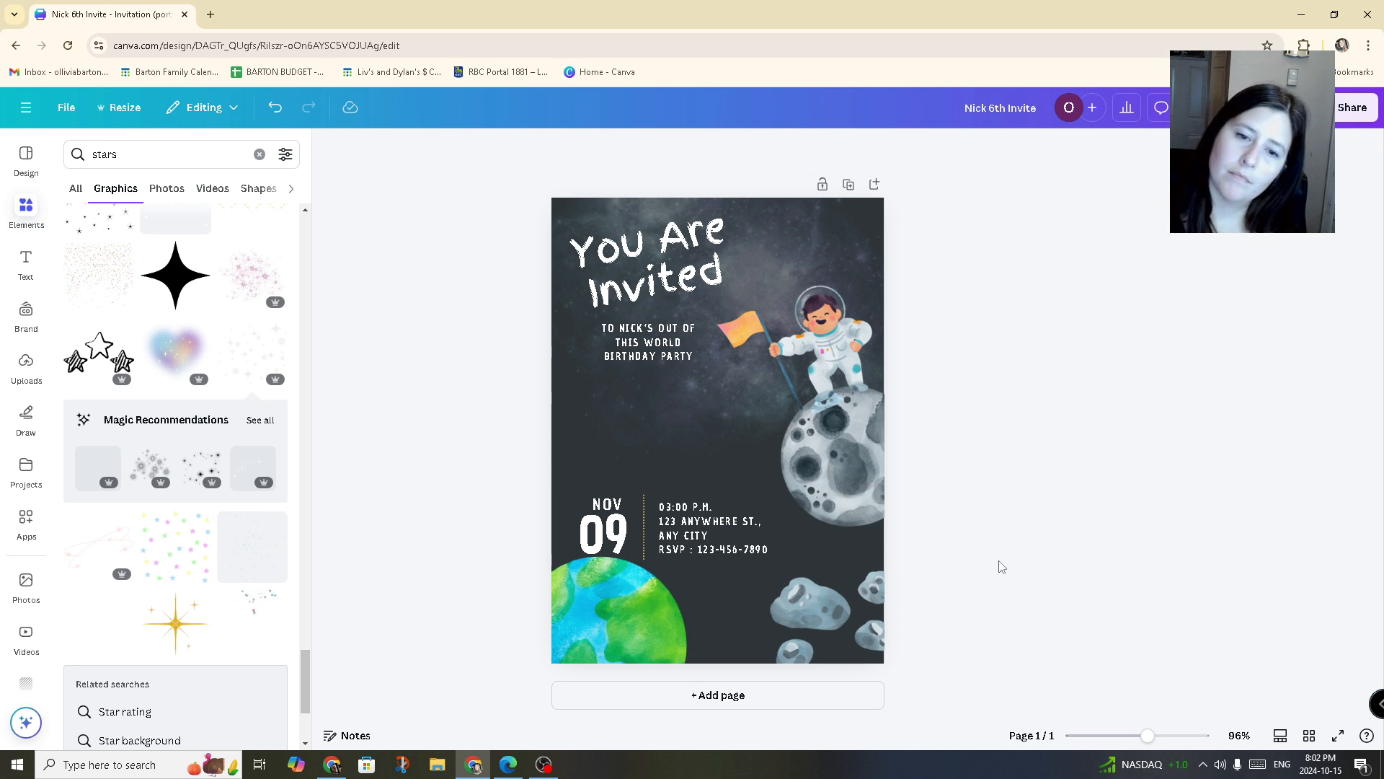
Group the title with the party text and shift the group slightly down from the invitation's upper edge.
{"action": "left_click", "coordinate": [653, 282]}
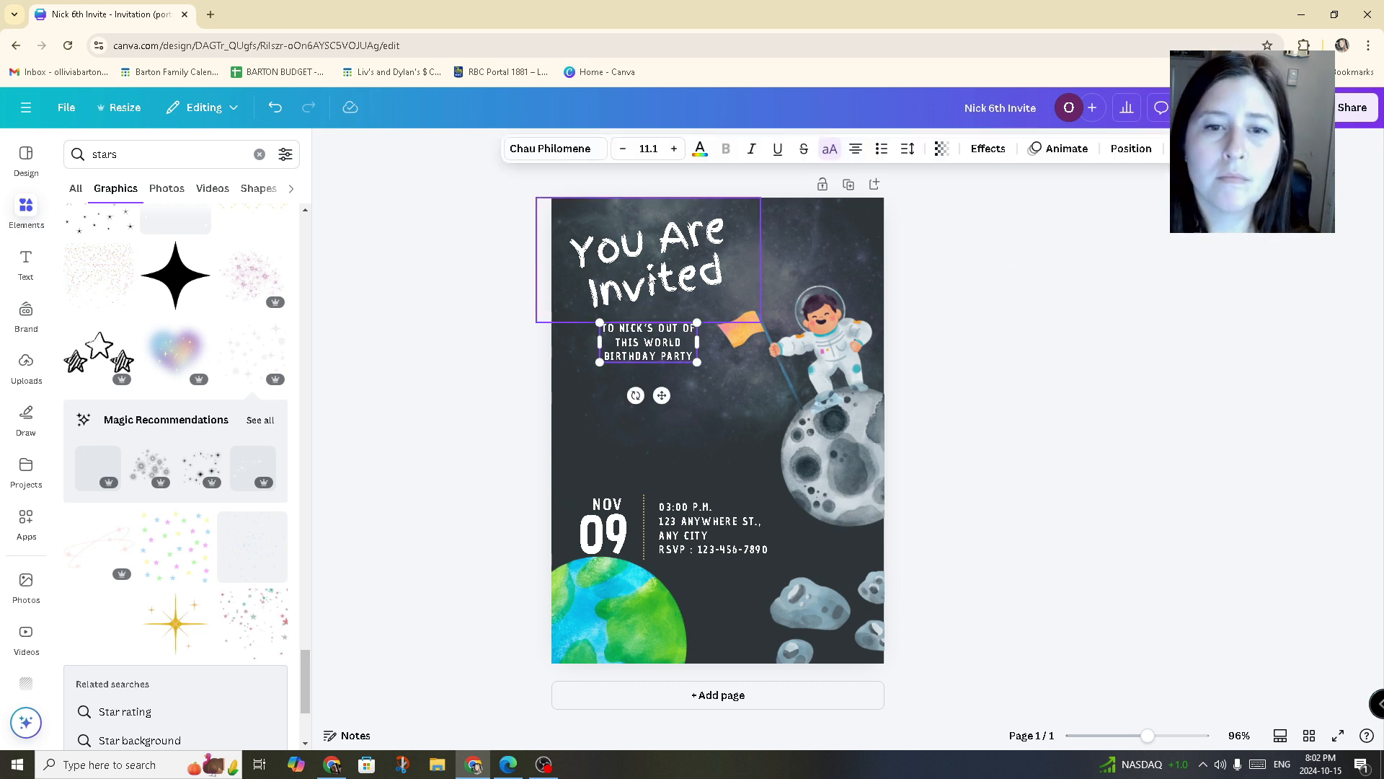
{"action": "left_click", "coordinate": [613, 392]}
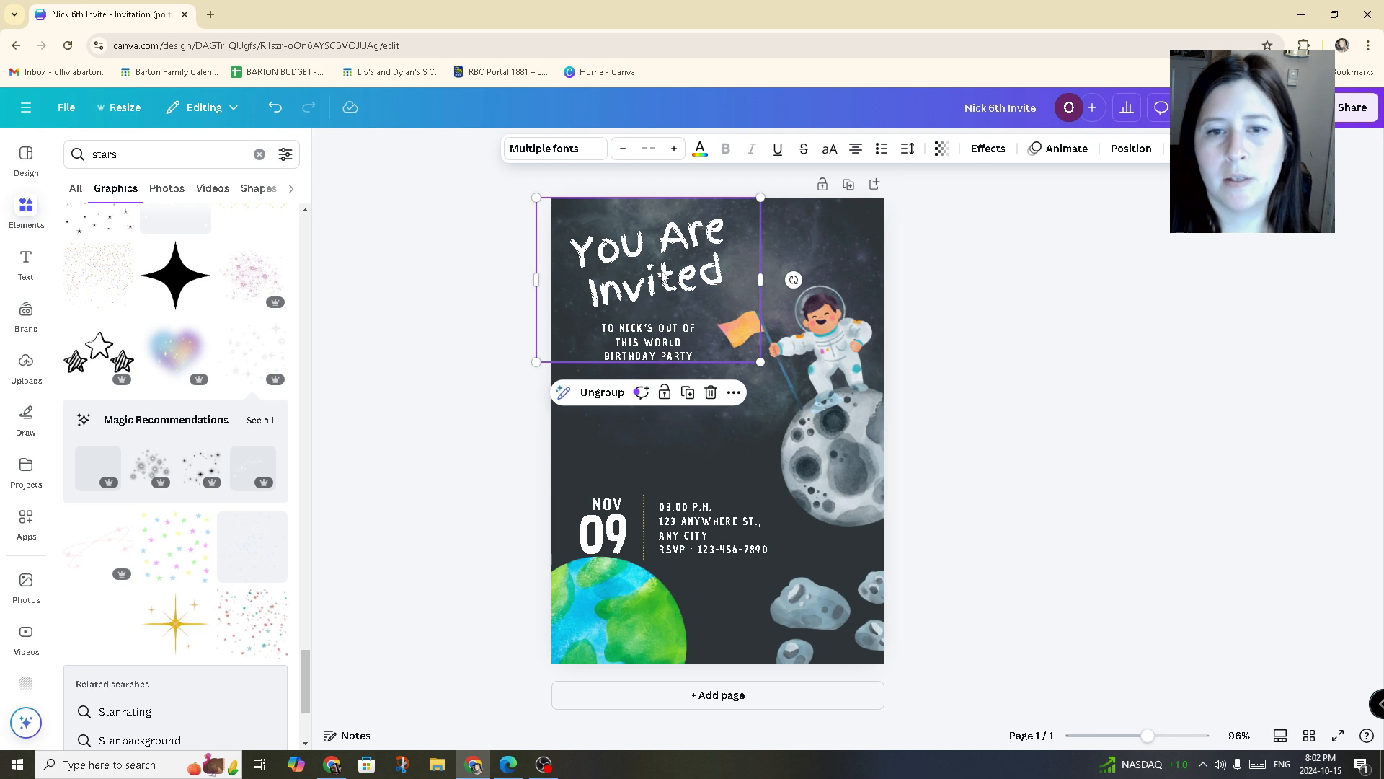
{"action": "left_click_drag", "start_coordinate": [649, 288], "coordinate": [652, 307]}
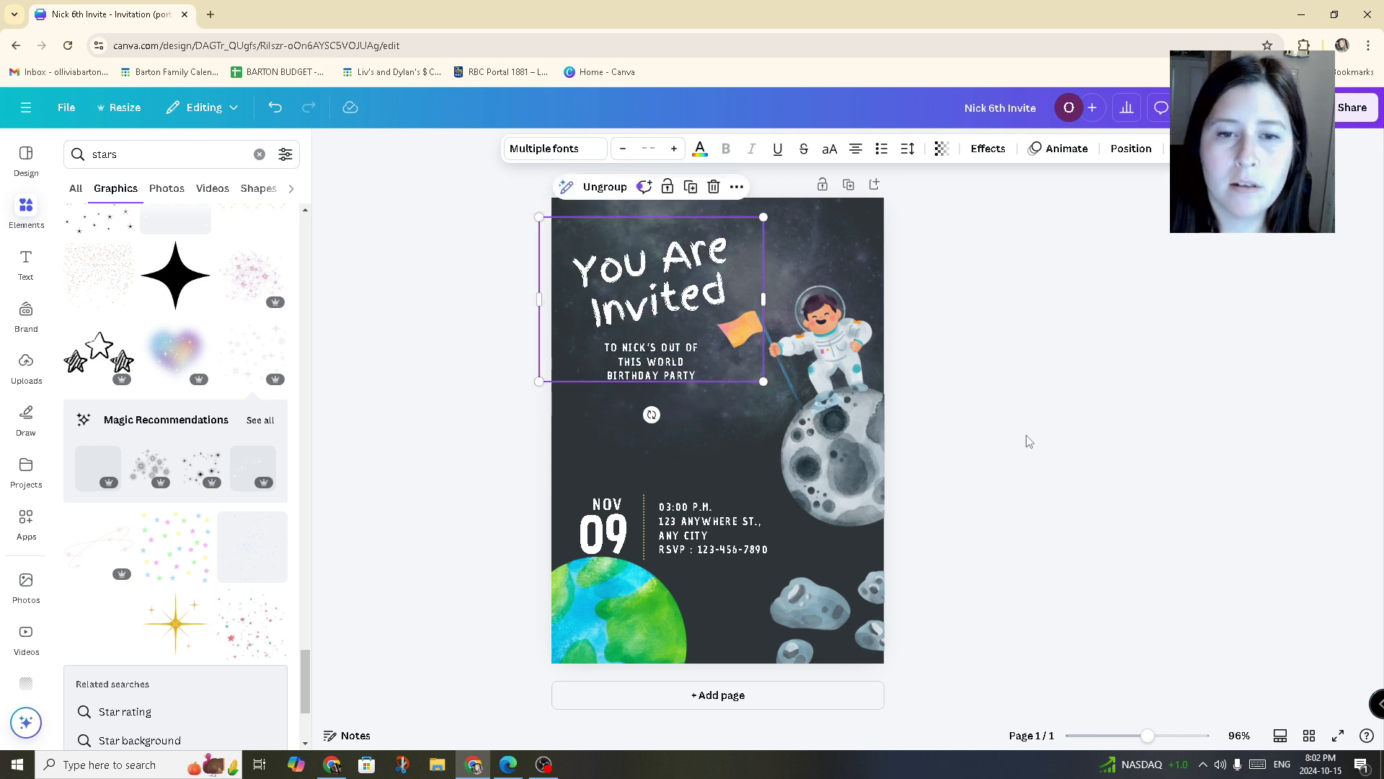
{"action": "left_click", "coordinate": [1028, 441]}
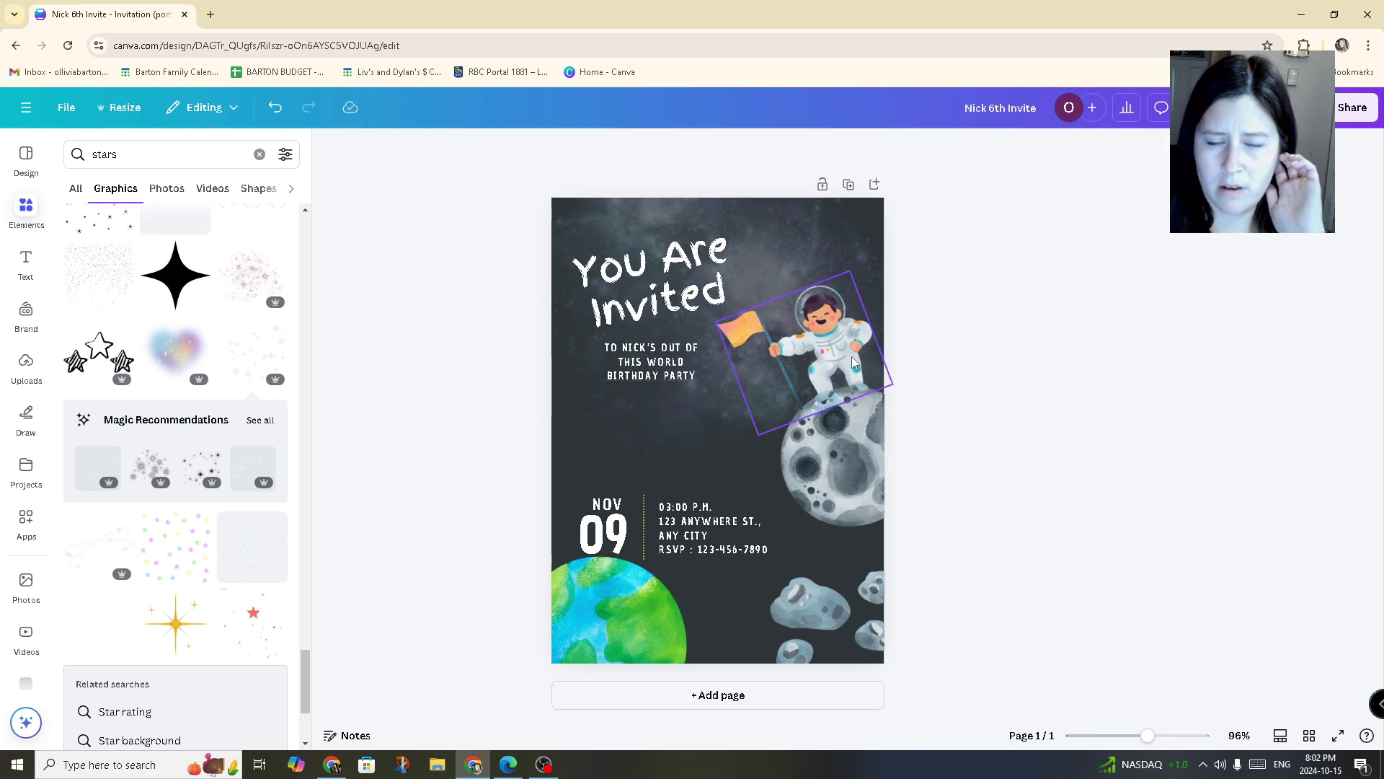
Rotate the astronaut slightly further counterclockwise on top of the moon.
{"action": "left_click", "coordinate": [773, 346]}
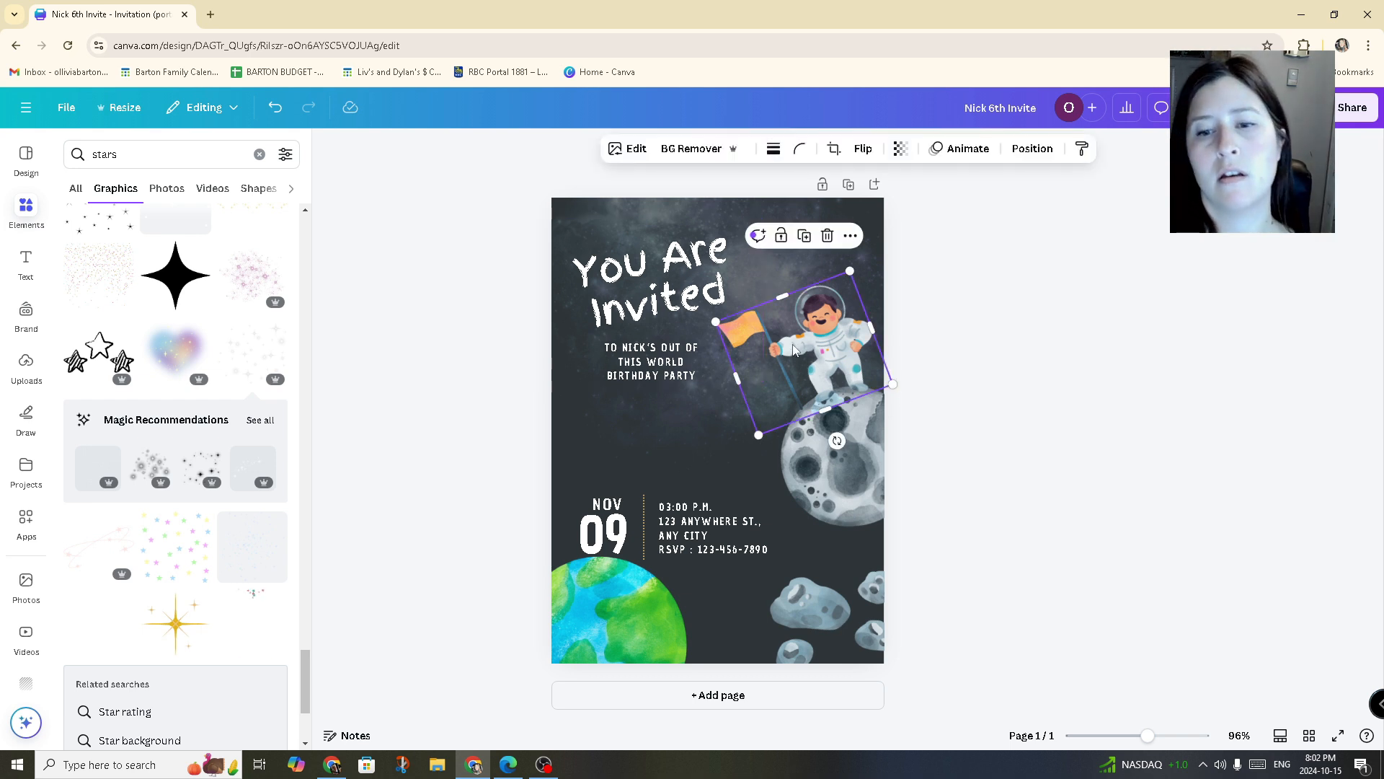
{"action": "left_click_drag", "start_coordinate": [839, 440], "coordinate": [863, 462]}
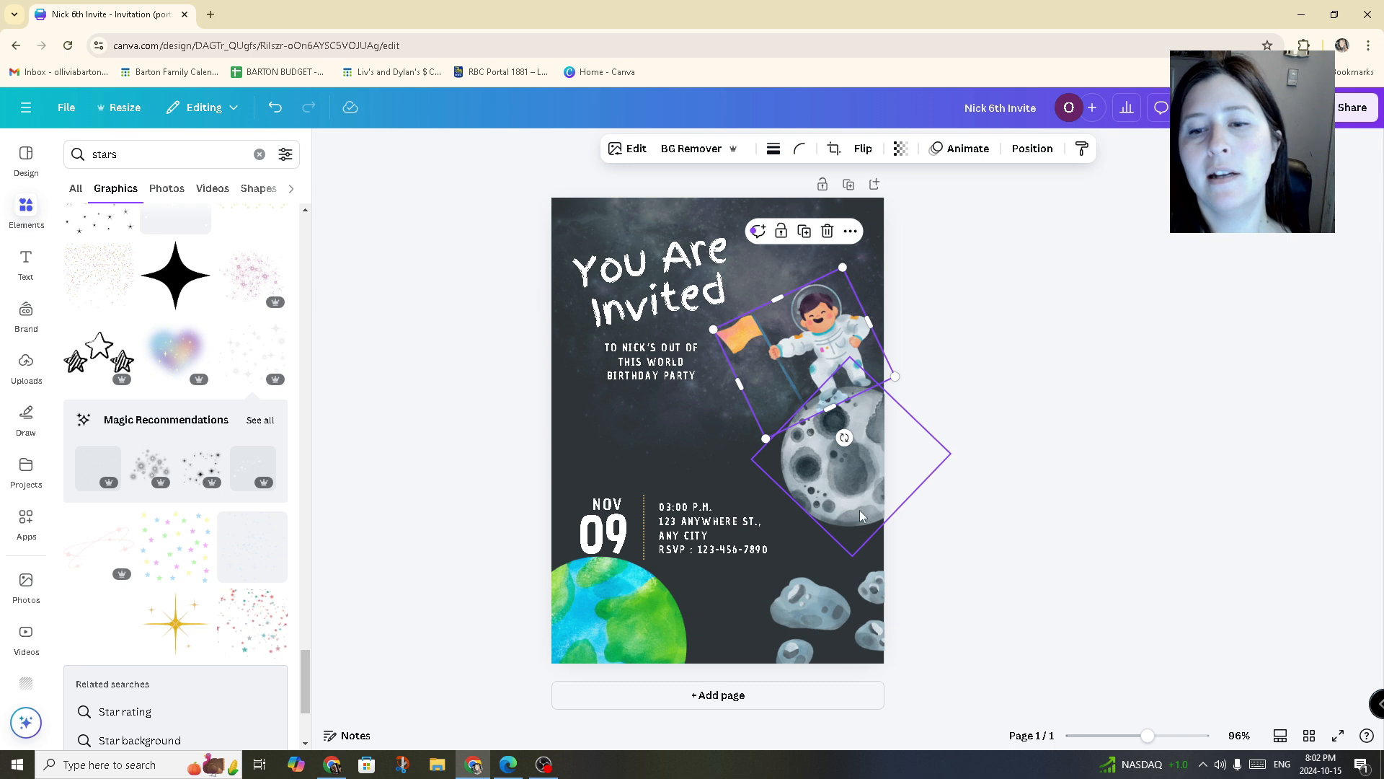
{"action": "left_click", "coordinate": [1092, 483]}
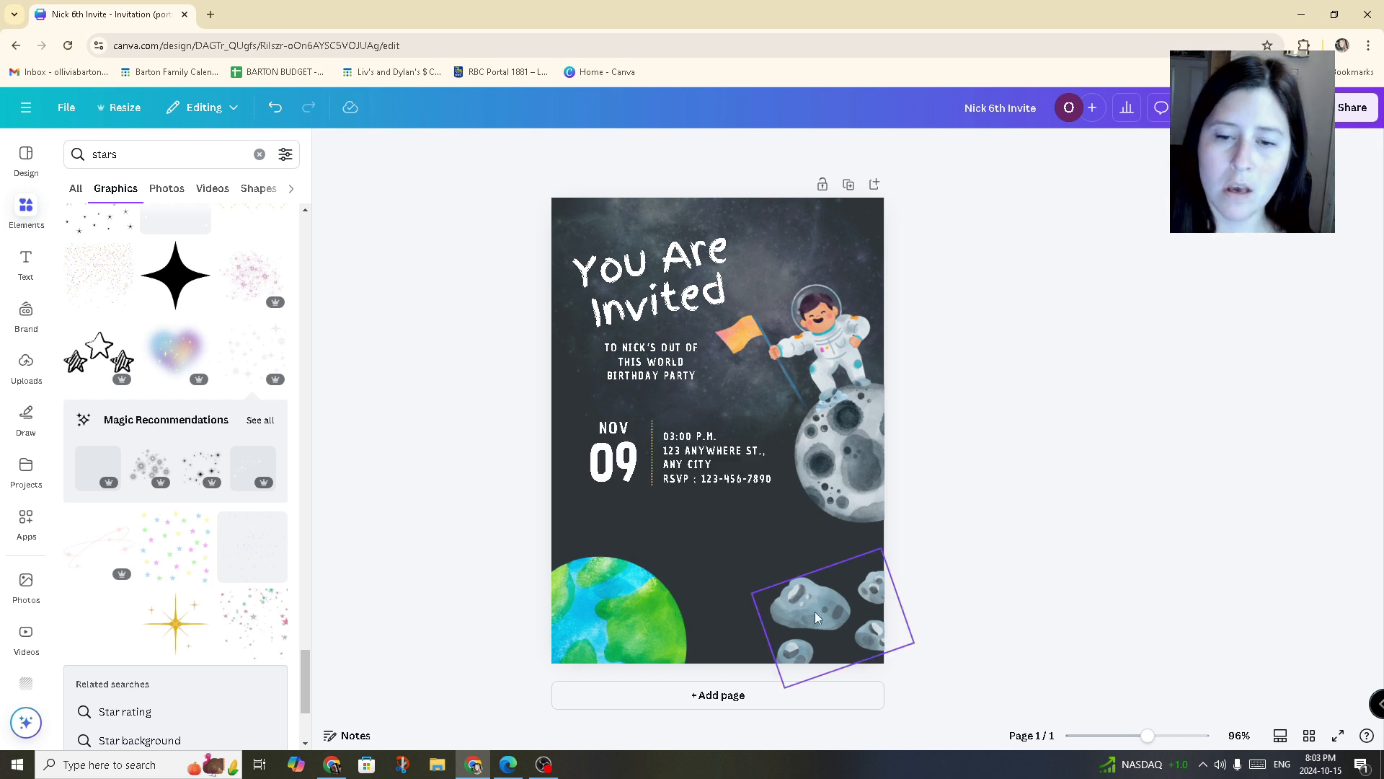
Group the astronaut with the moon and move them to the invitation's lower-right corner, relocating the asteroids to the upper-left corner.
{"action": "left_click_drag", "start_coordinate": [815, 612], "coordinate": [796, 211]}
{"action": "left_click", "coordinate": [815, 364]}
{"action": "left_click", "coordinate": [845, 483], "text": "shift"}
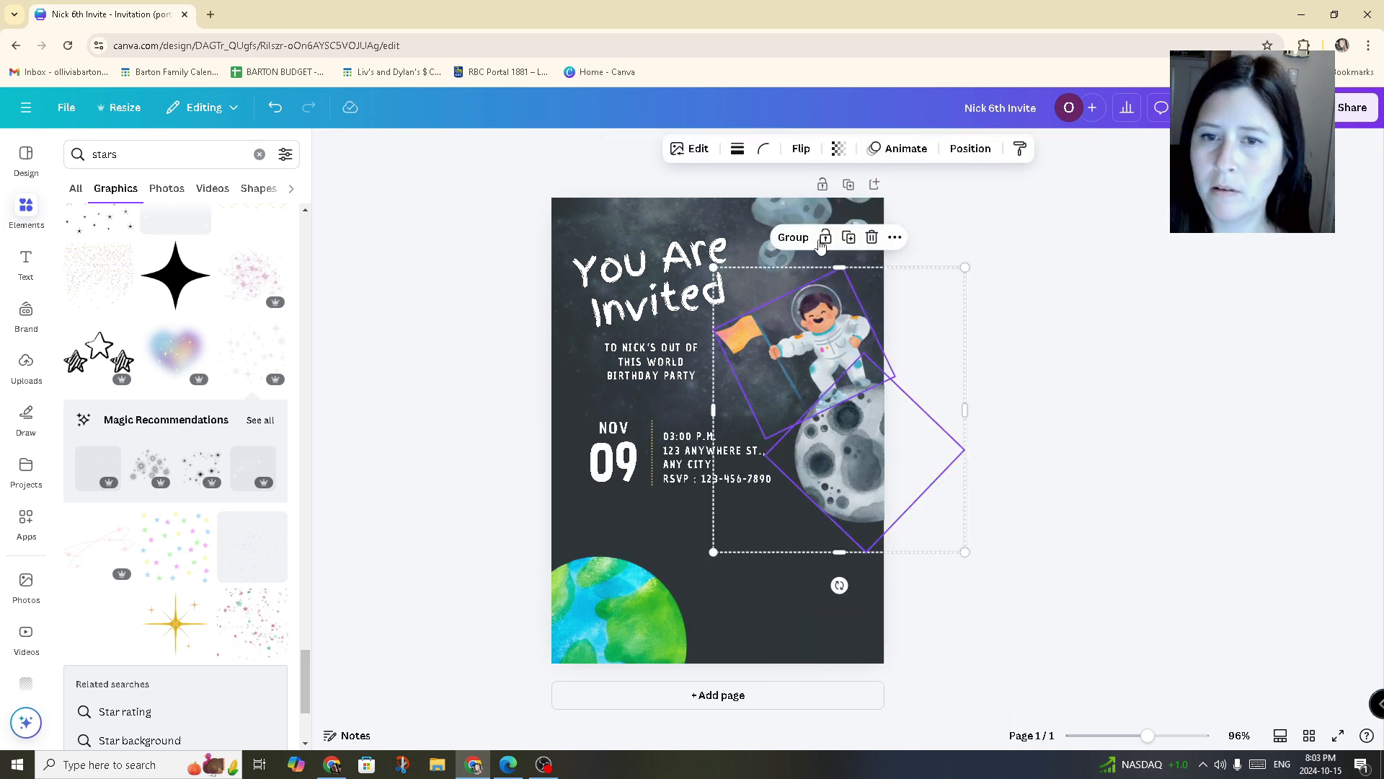
{"action": "left_click", "coordinate": [798, 236]}
{"action": "left_click_drag", "start_coordinate": [825, 408], "coordinate": [810, 571]}
{"action": "left_click_drag", "start_coordinate": [791, 225], "coordinate": [588, 281]}
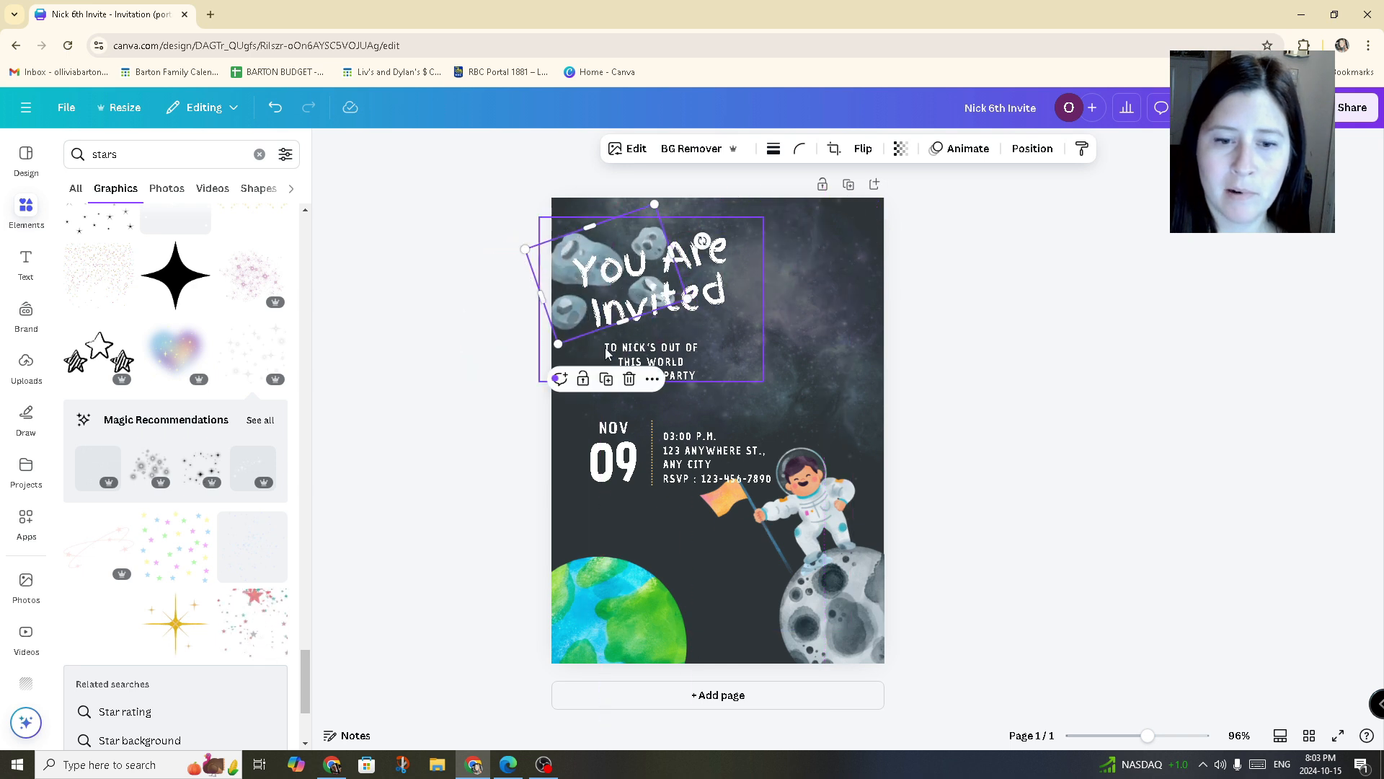